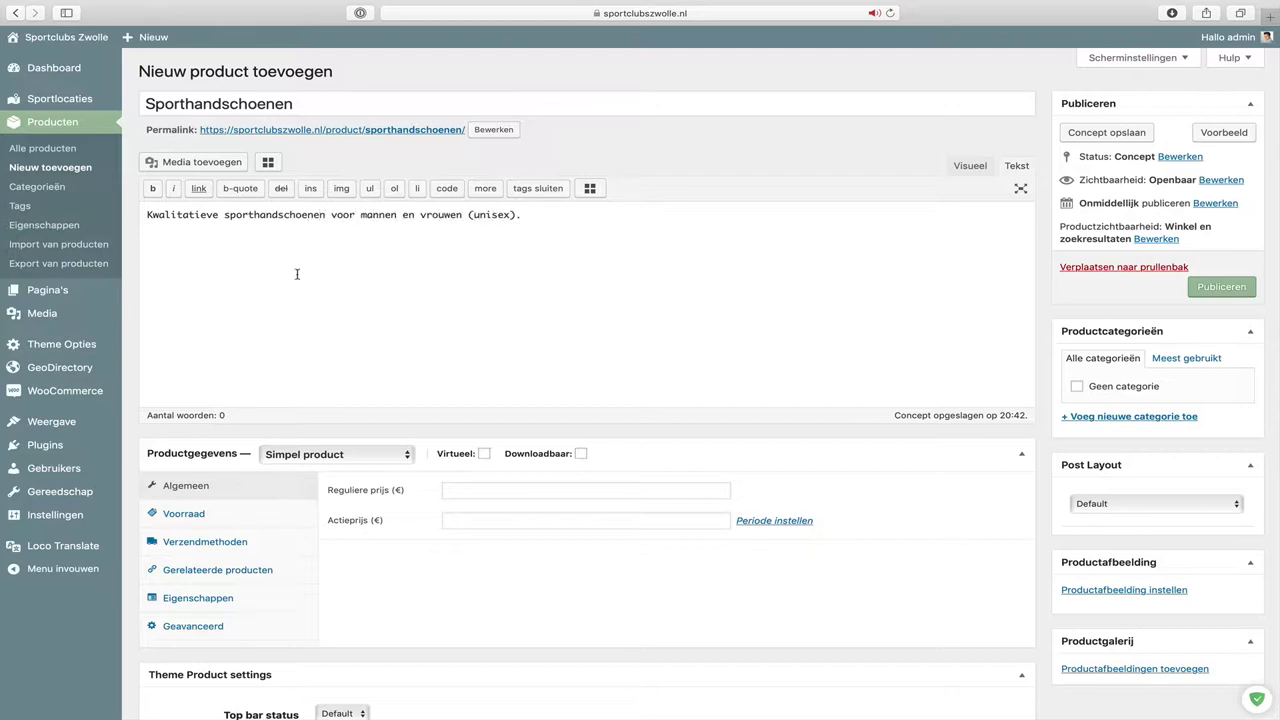
Set the product's regular price to 14.99 and its sale price to 12.99 euros
{"action": "left_click", "coordinate": [447, 491]}
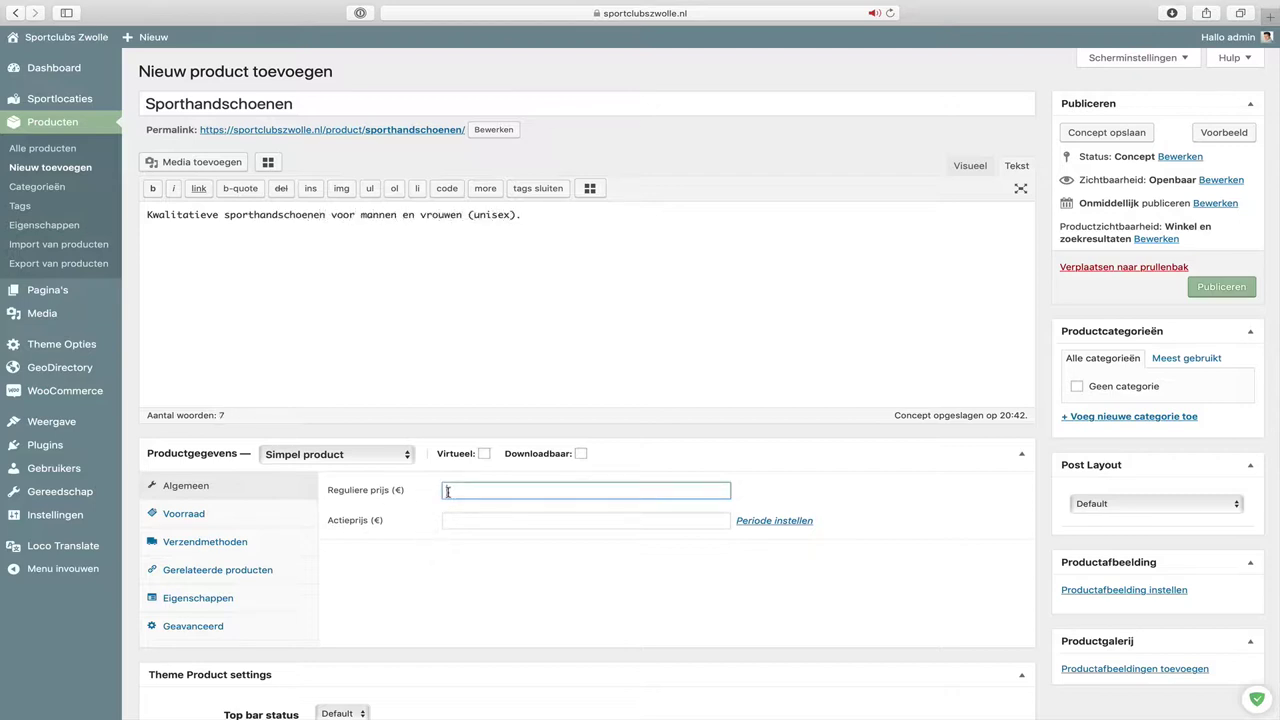
{"action": "type", "text": "14.99"}
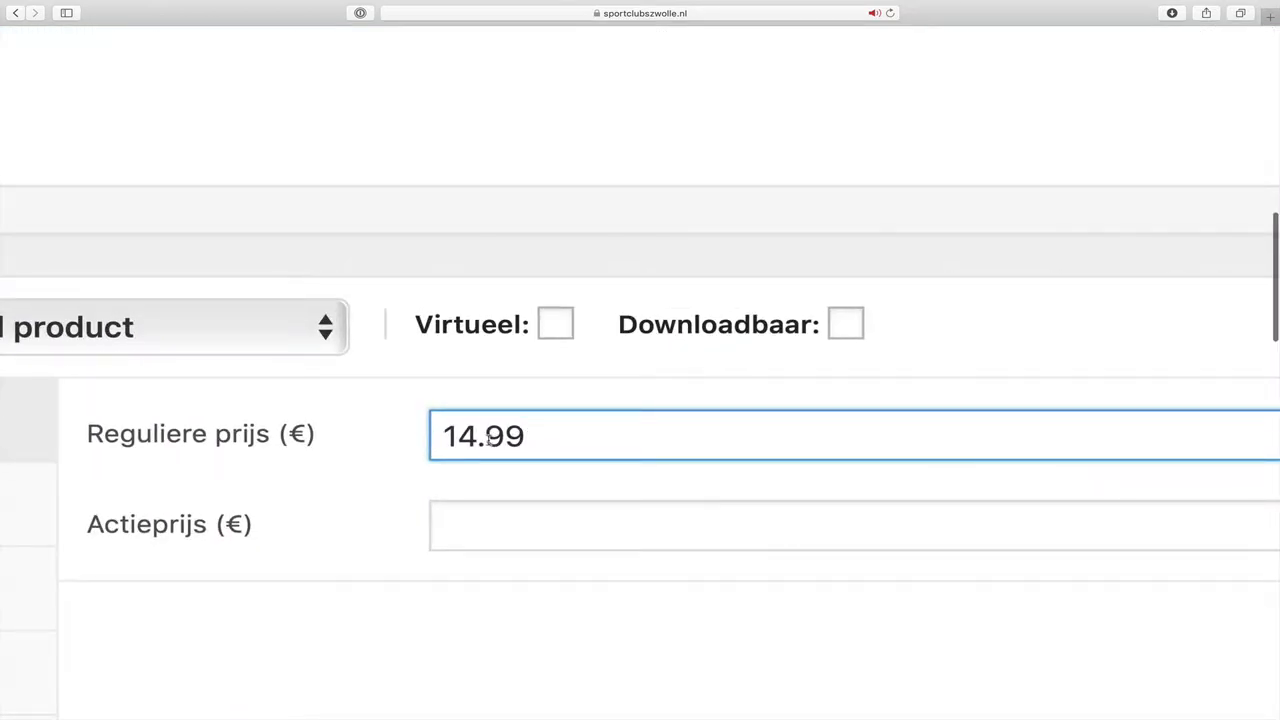
{"action": "double_click", "coordinate": [483, 440]}
{"action": "left_click_drag", "start_coordinate": [490, 436], "coordinate": [530, 442]}
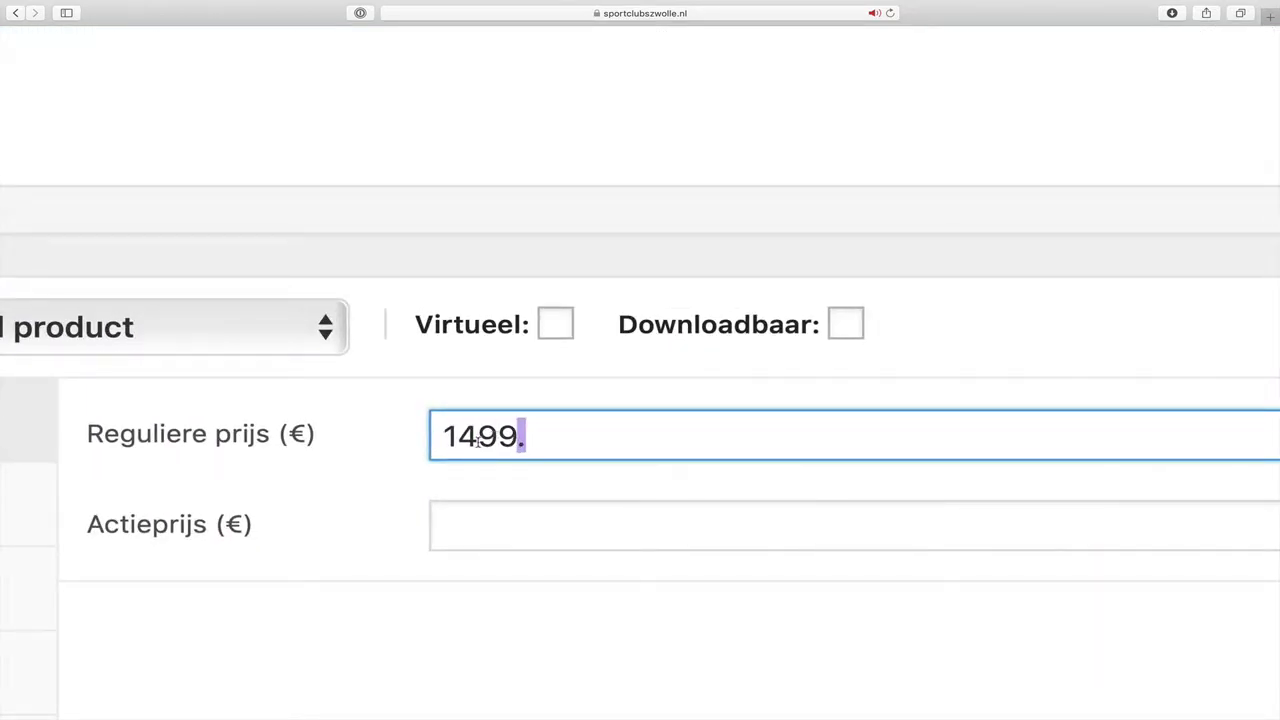
{"action": "type", "text": "."}
{"action": "key", "text": "Right"}
{"action": "key", "text": "Right"}
{"action": "key", "text": "Right"}
{"action": "key", "text": "BackSpace"}
{"action": "left_click", "coordinate": [444, 528]}
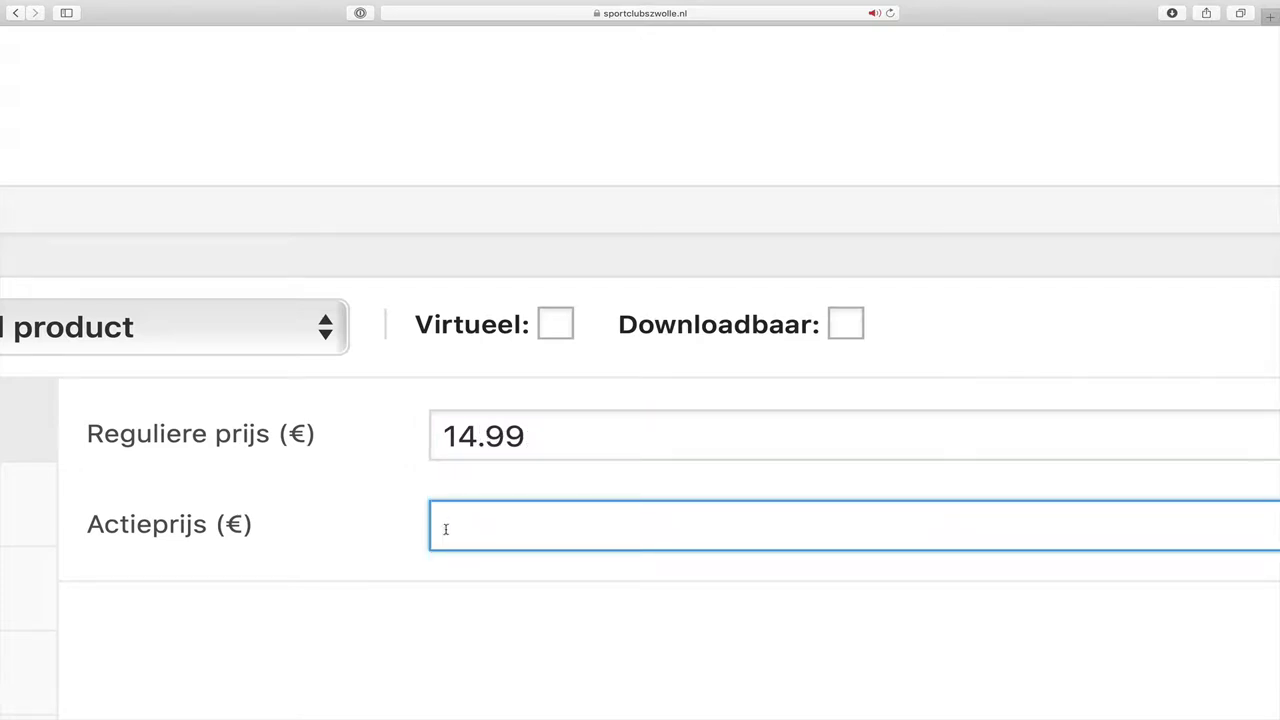
{"action": "type", "text": "12.99"}
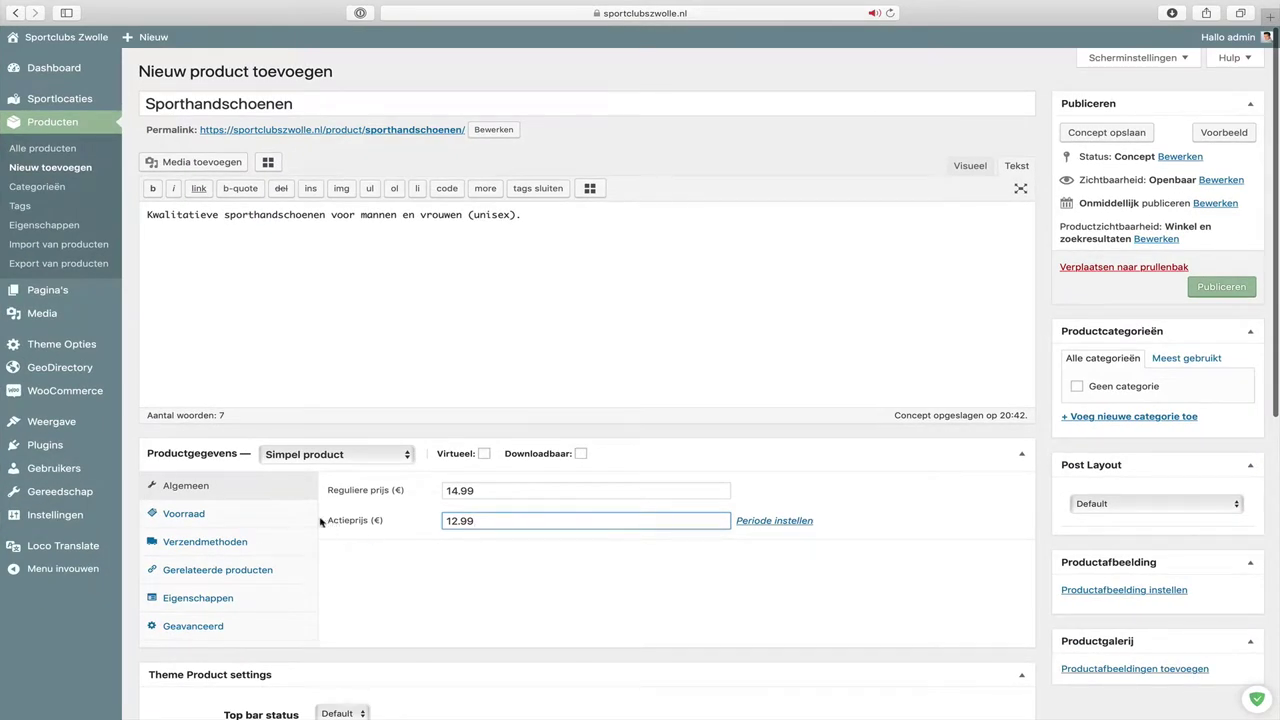
Enter BOKS1 as the article number in the product's inventory settings
{"action": "left_click", "coordinate": [267, 517]}
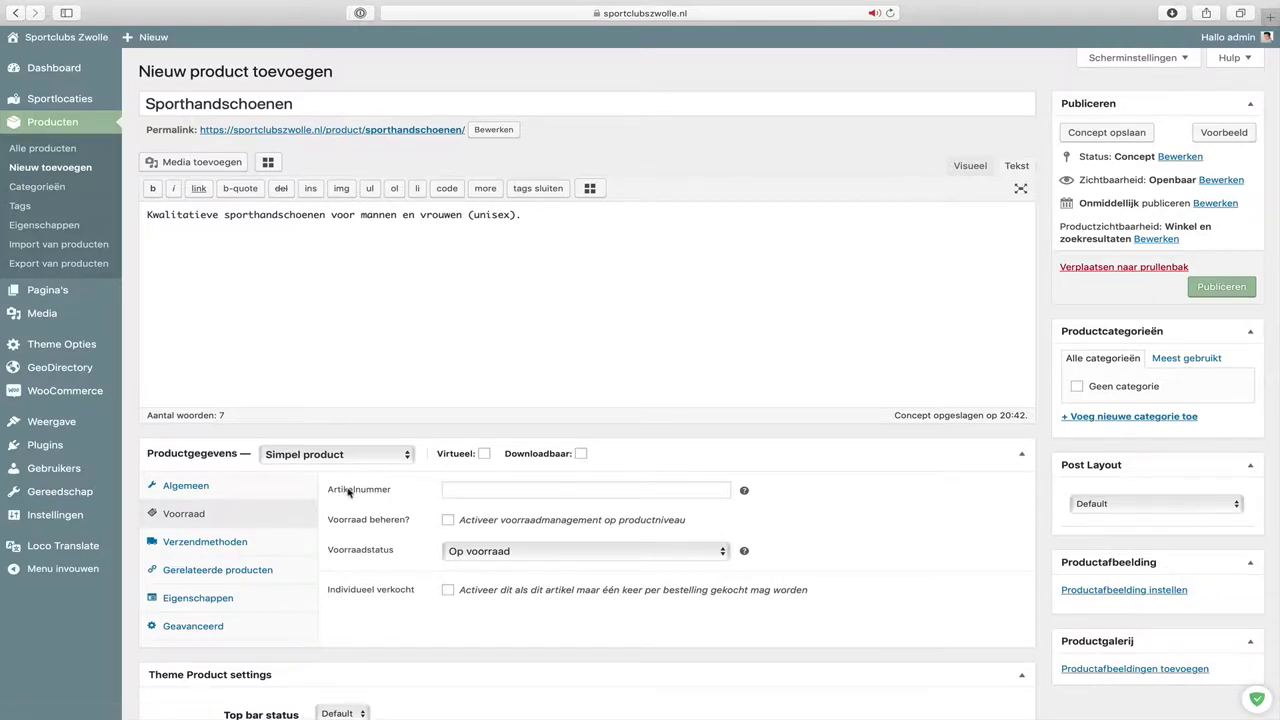
{"action": "left_click", "coordinate": [480, 488]}
{"action": "type", "text": "BOKS1"}
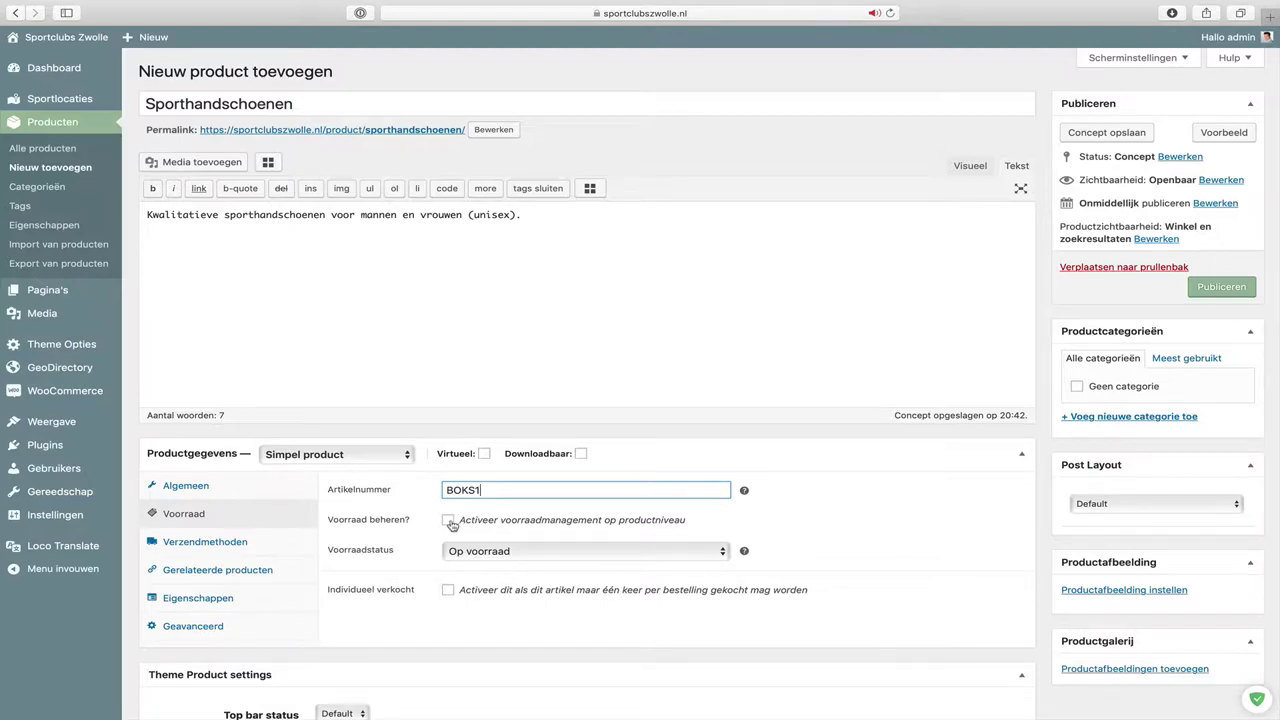
Enable stock management at product level and set the stock quantity to 1
{"action": "left_click", "coordinate": [448, 521]}
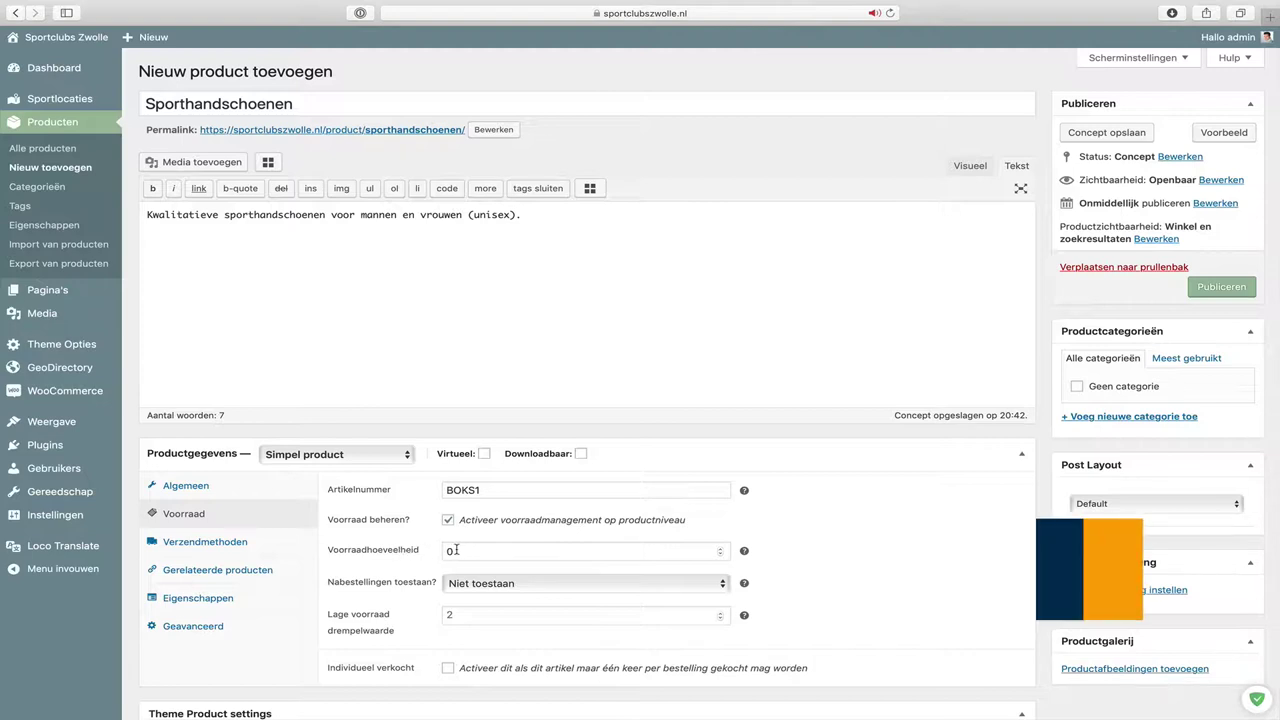
{"action": "left_click", "coordinate": [455, 550]}
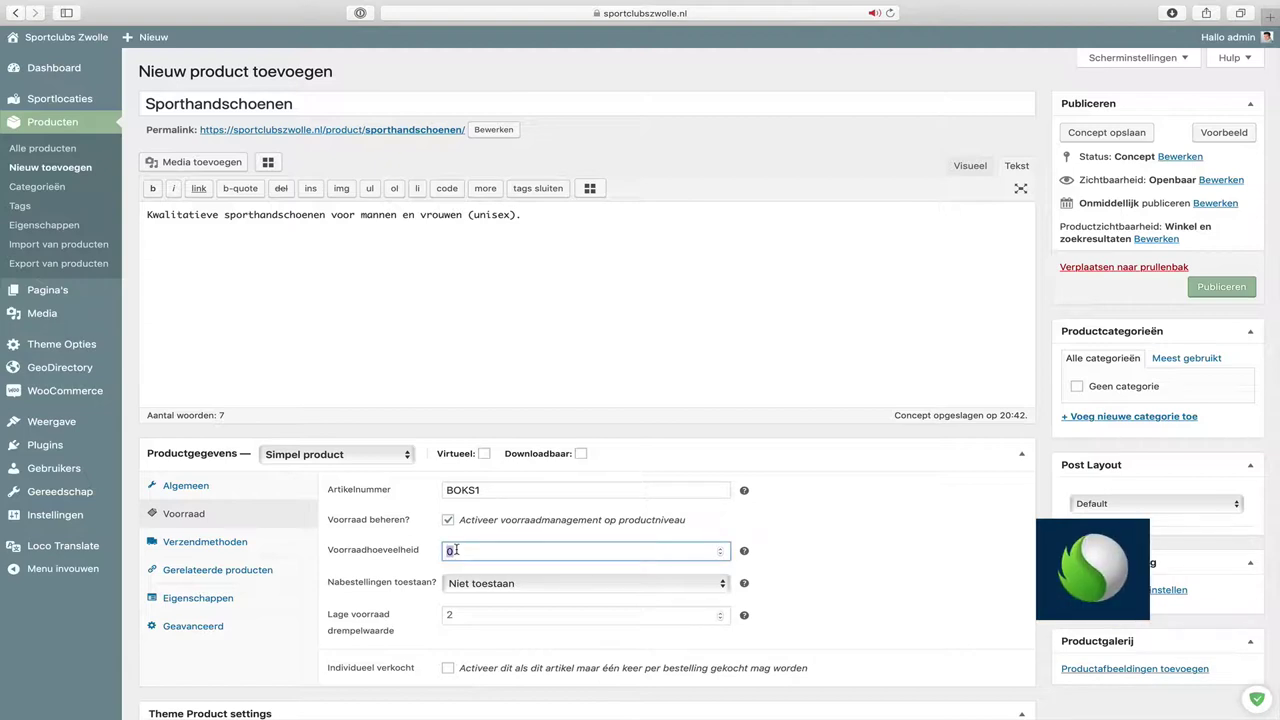
{"action": "key", "text": "BackSpace"}
{"action": "type", "text": "1"}
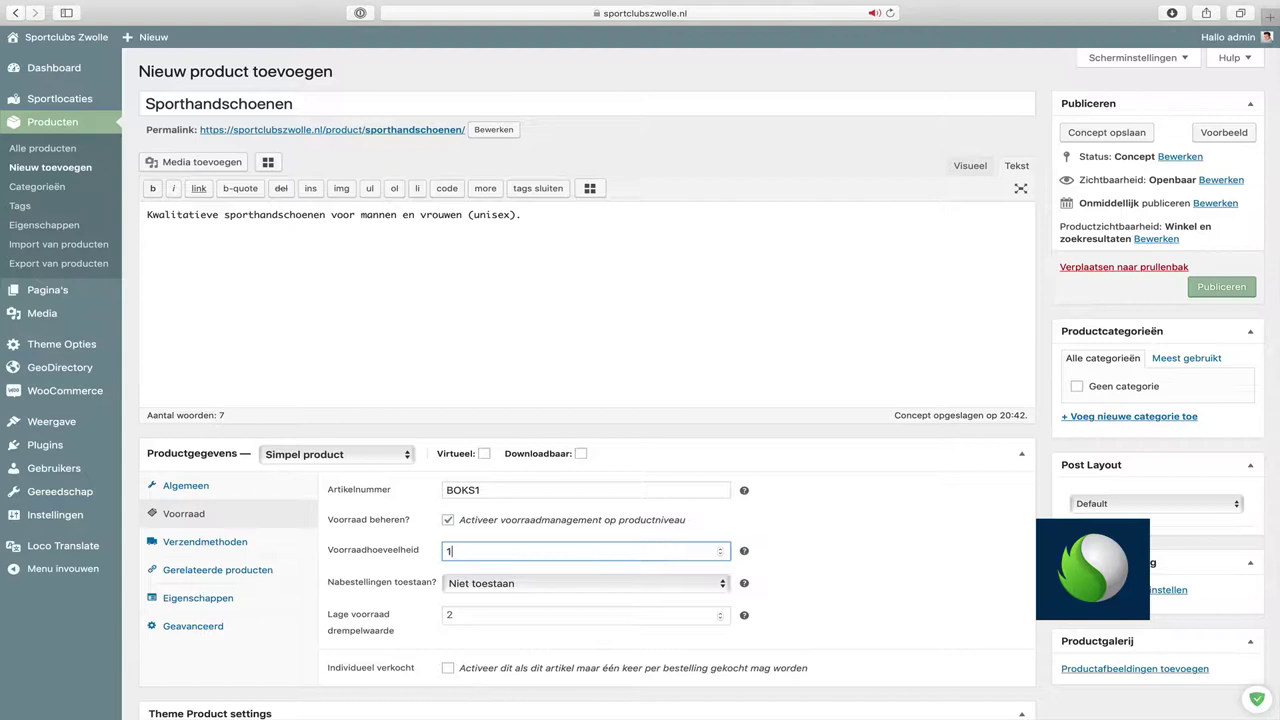
Set the product's backorder option to Toestaan
{"action": "left_click", "coordinate": [449, 589]}
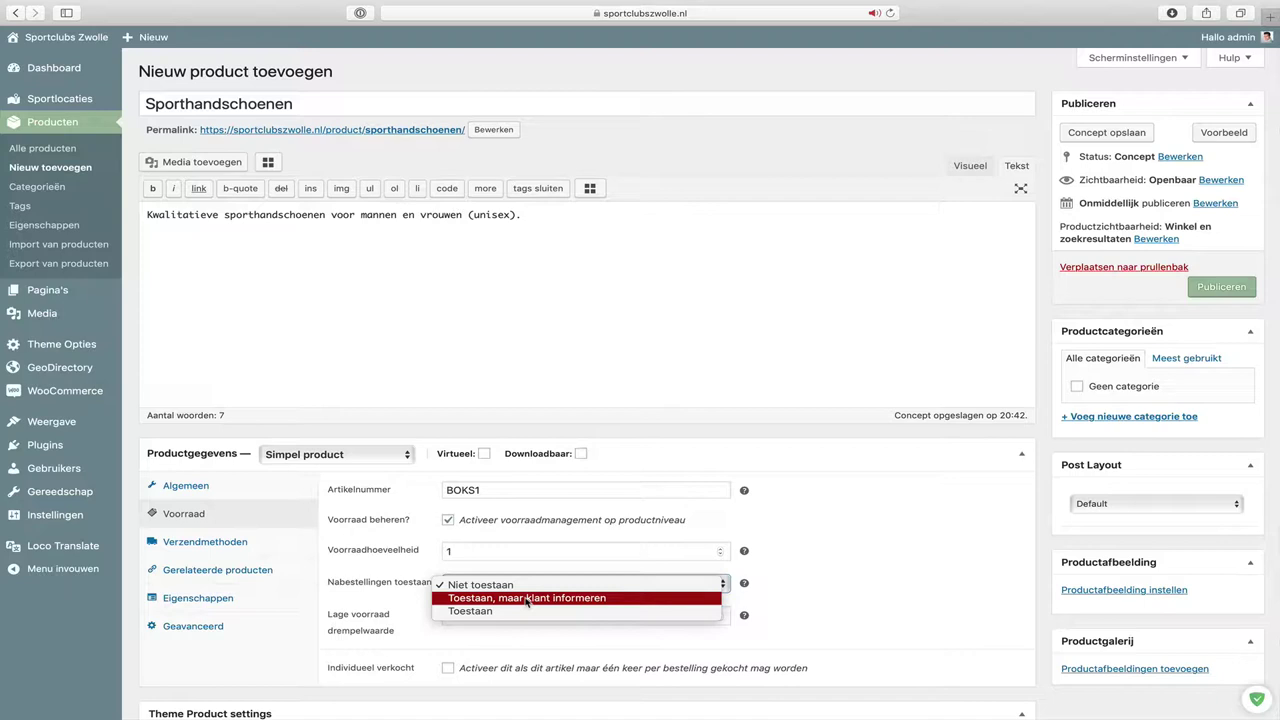
{"action": "left_click", "coordinate": [529, 590]}
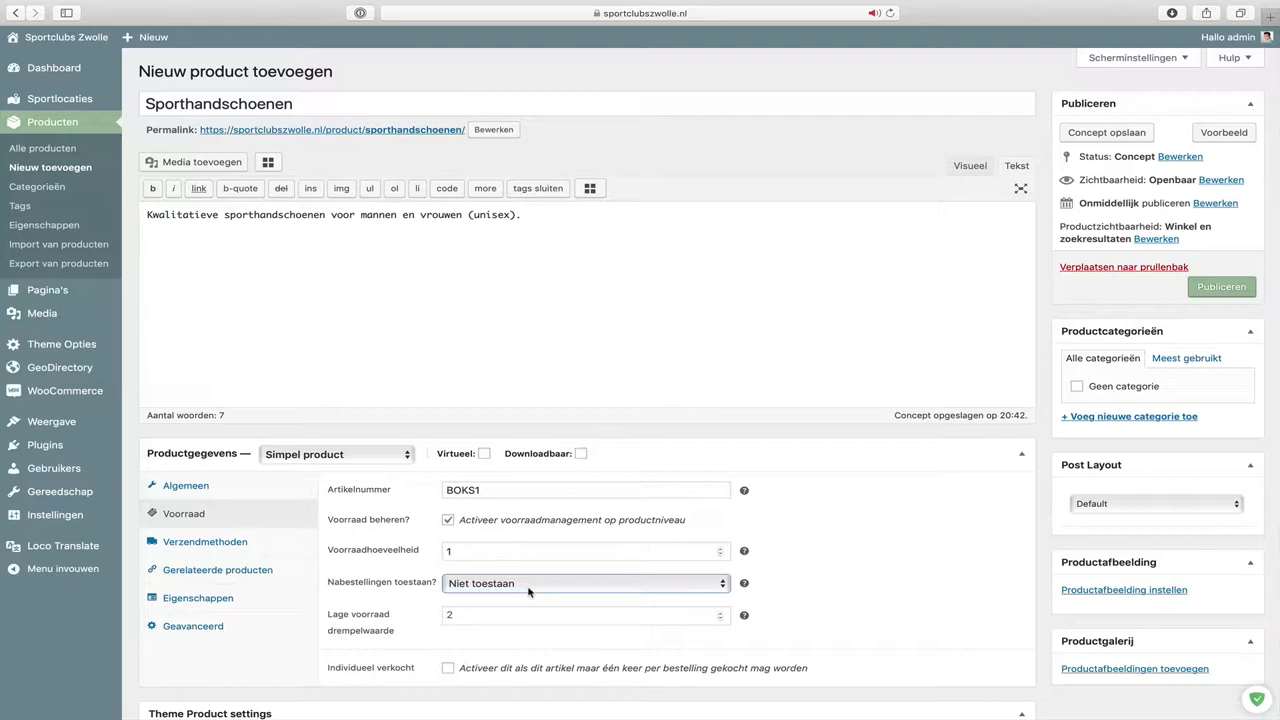
{"action": "left_click", "coordinate": [529, 591]}
{"action": "left_click", "coordinate": [514, 609]}
{"action": "left_click", "coordinate": [477, 615]}
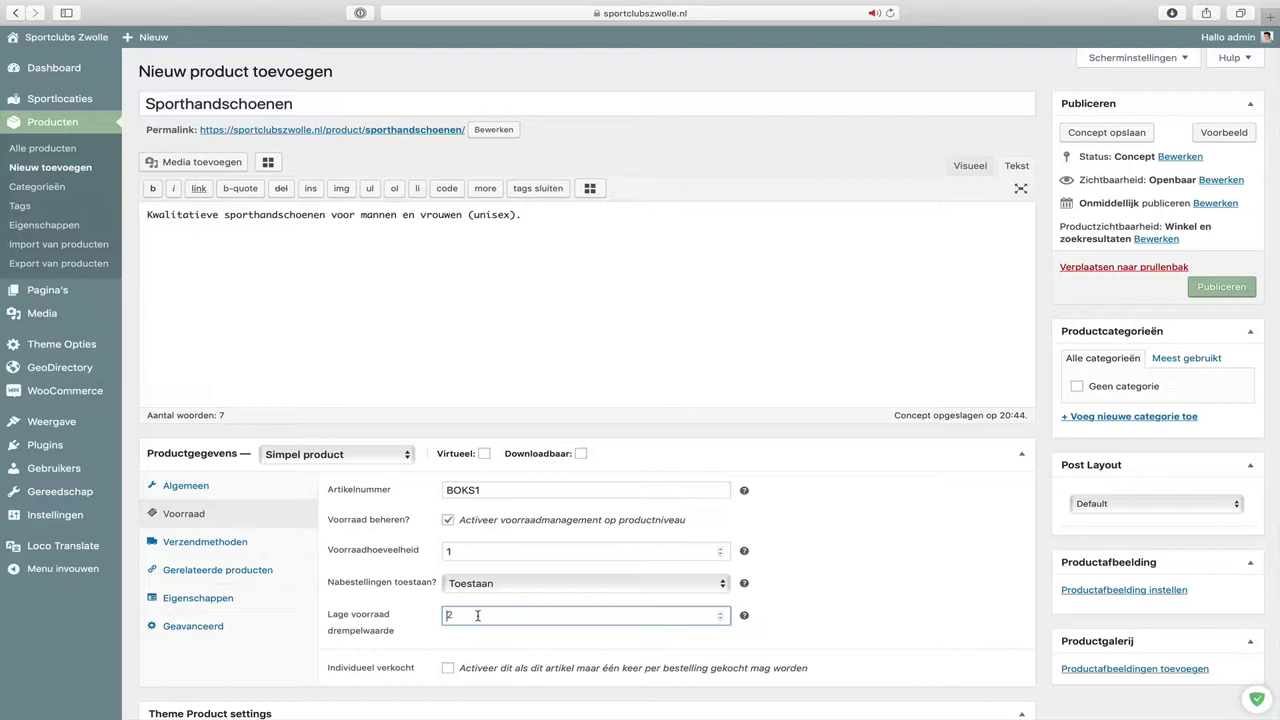
{"action": "left_click", "coordinate": [448, 668]}
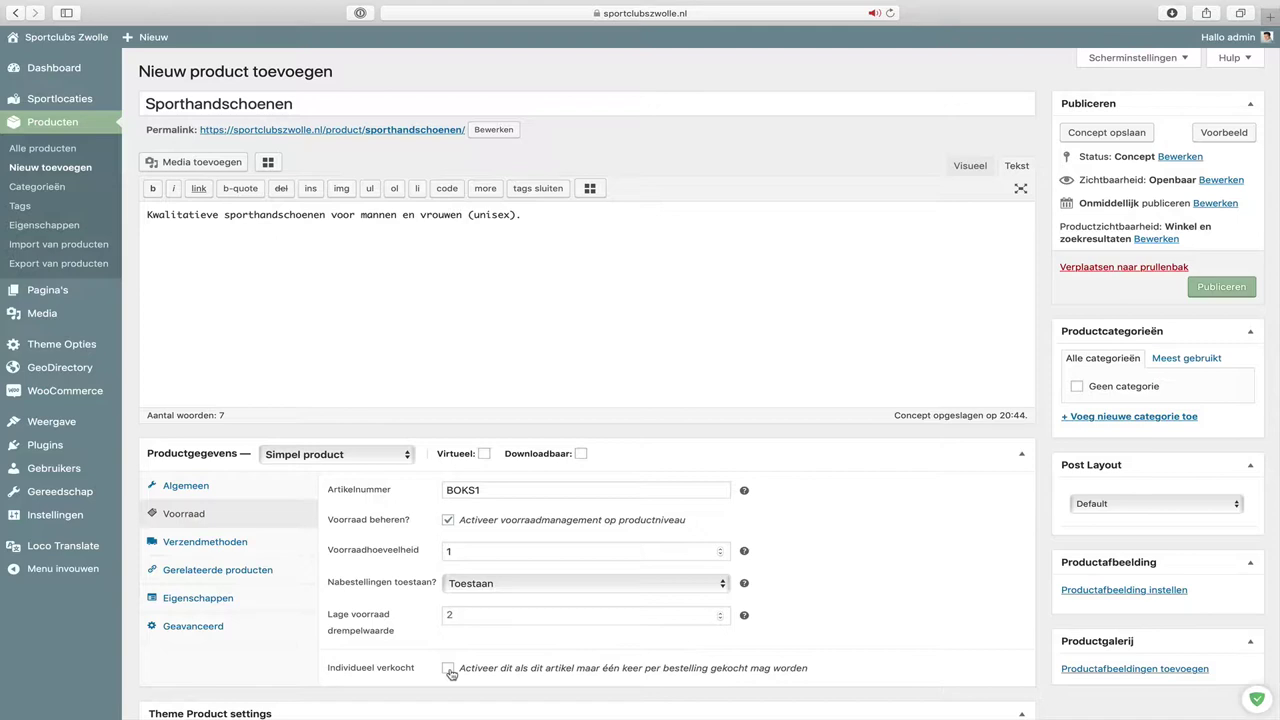
Review the shipping settings, including the available shipping classes, and the product's upsell and cross-sell settings
{"action": "left_click", "coordinate": [287, 543]}
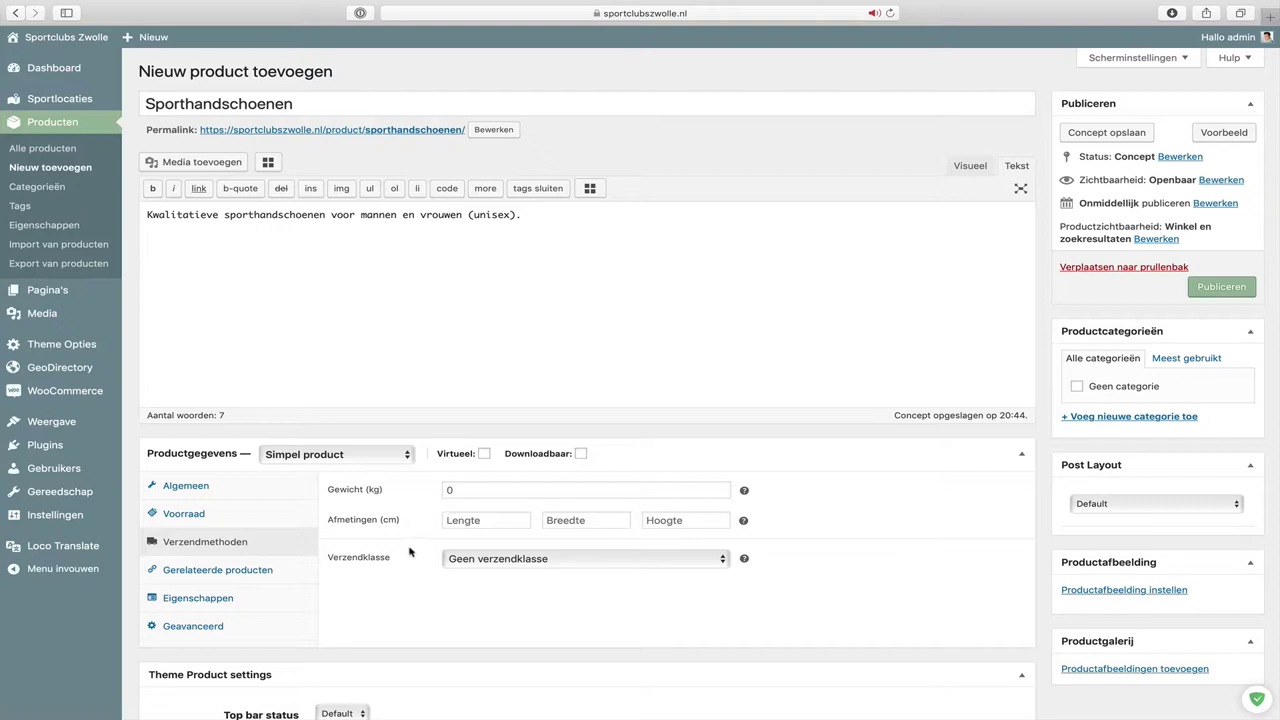
{"action": "left_click", "coordinate": [447, 566]}
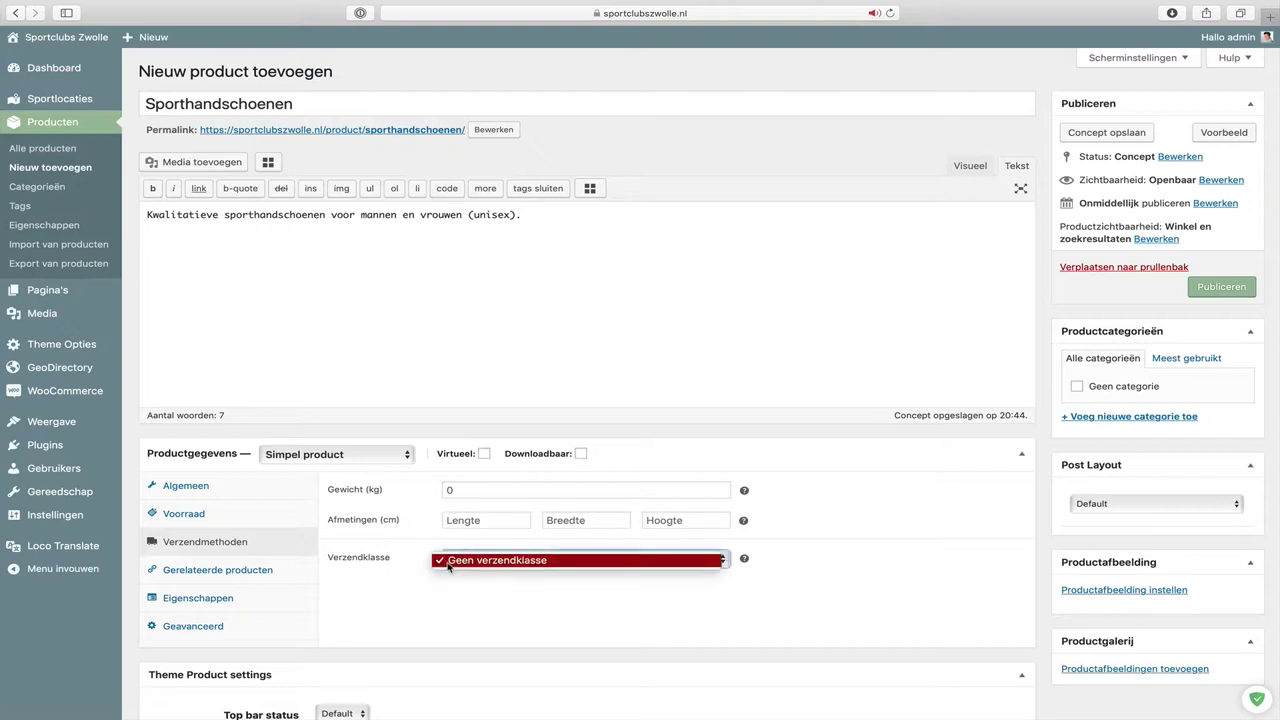
{"action": "left_click", "coordinate": [447, 566]}
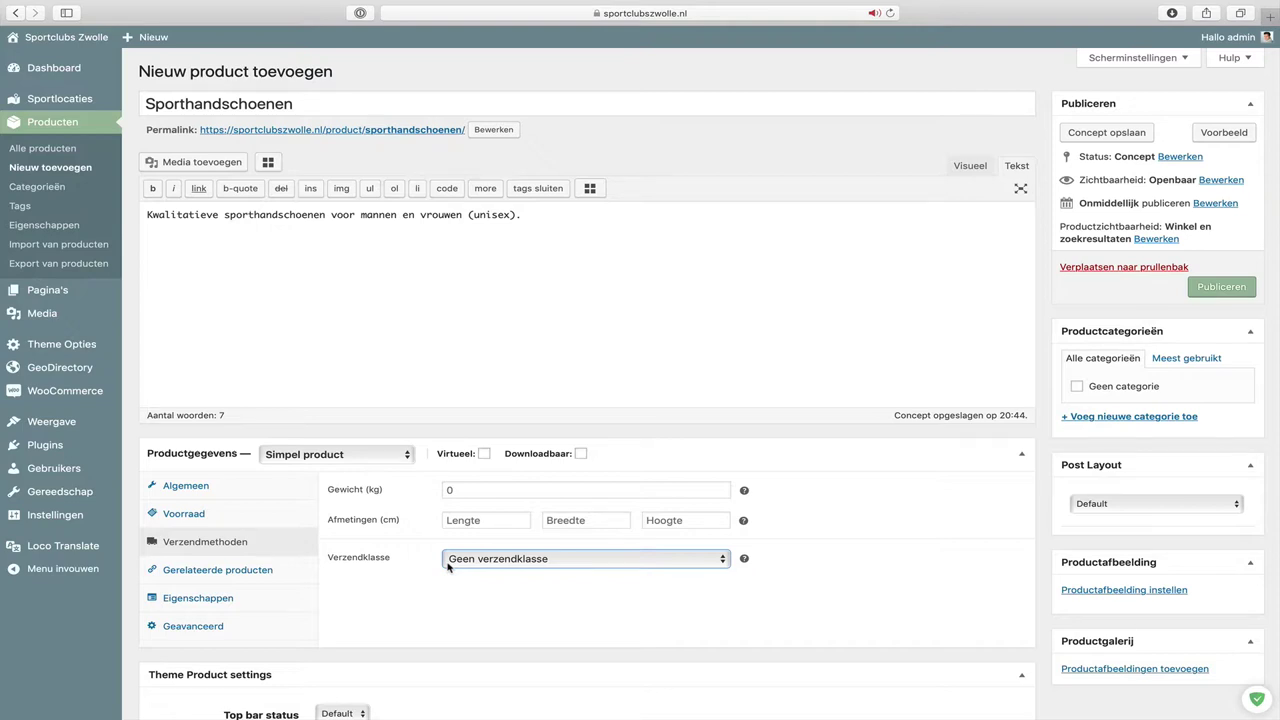
{"action": "left_click", "coordinate": [297, 569]}
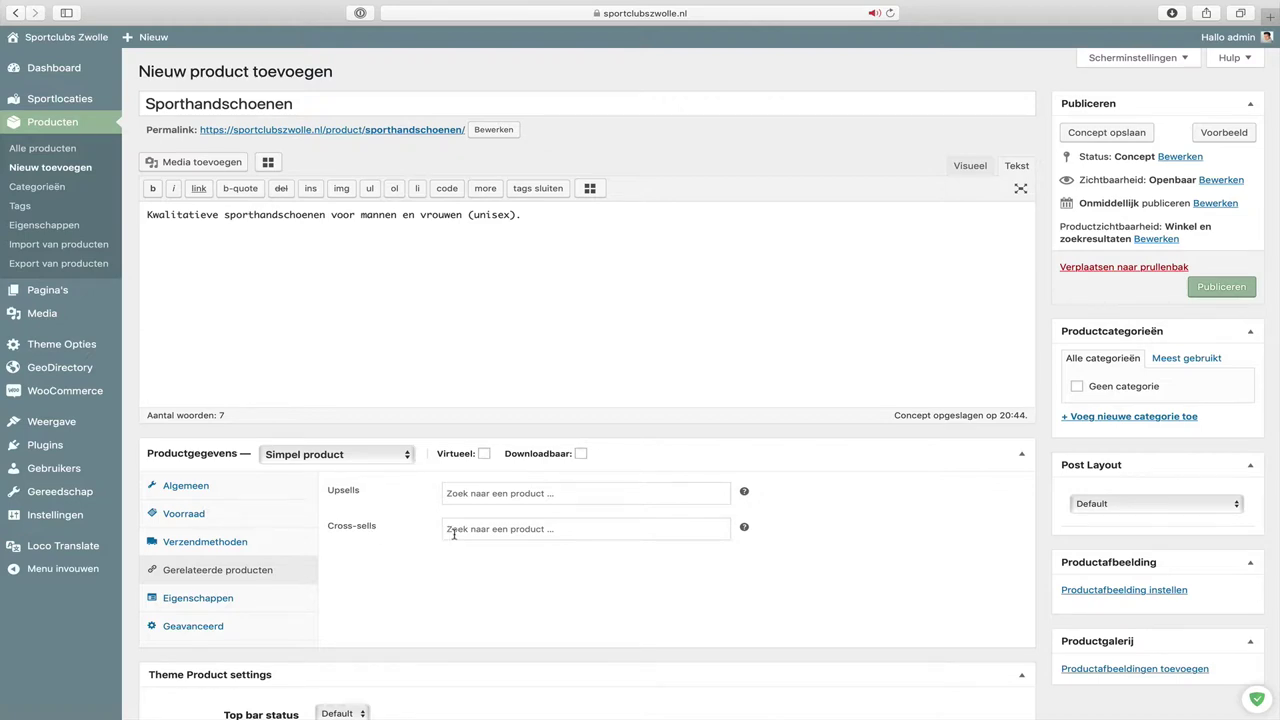
Add and save a custom product attribute named "Soort materiaal" with the value "Katoen 98%,Elastiek 2%"
{"action": "left_click", "coordinate": [312, 600]}
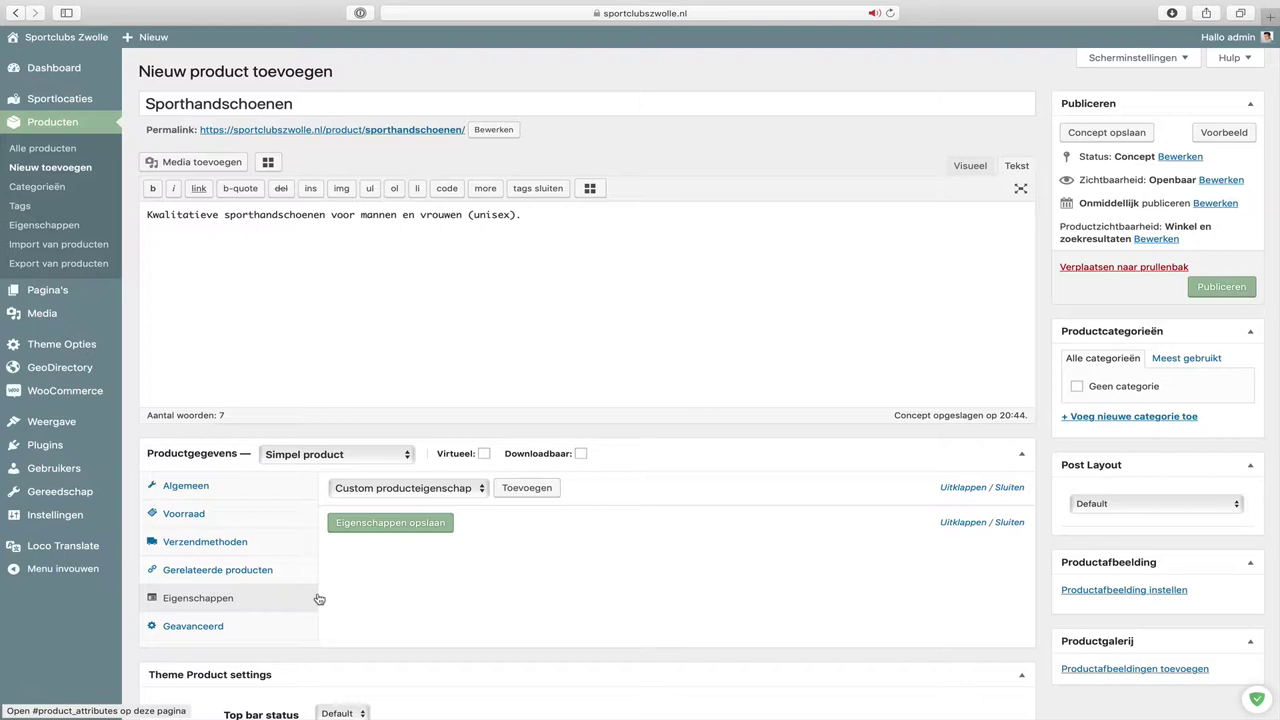
{"action": "left_click", "coordinate": [468, 489]}
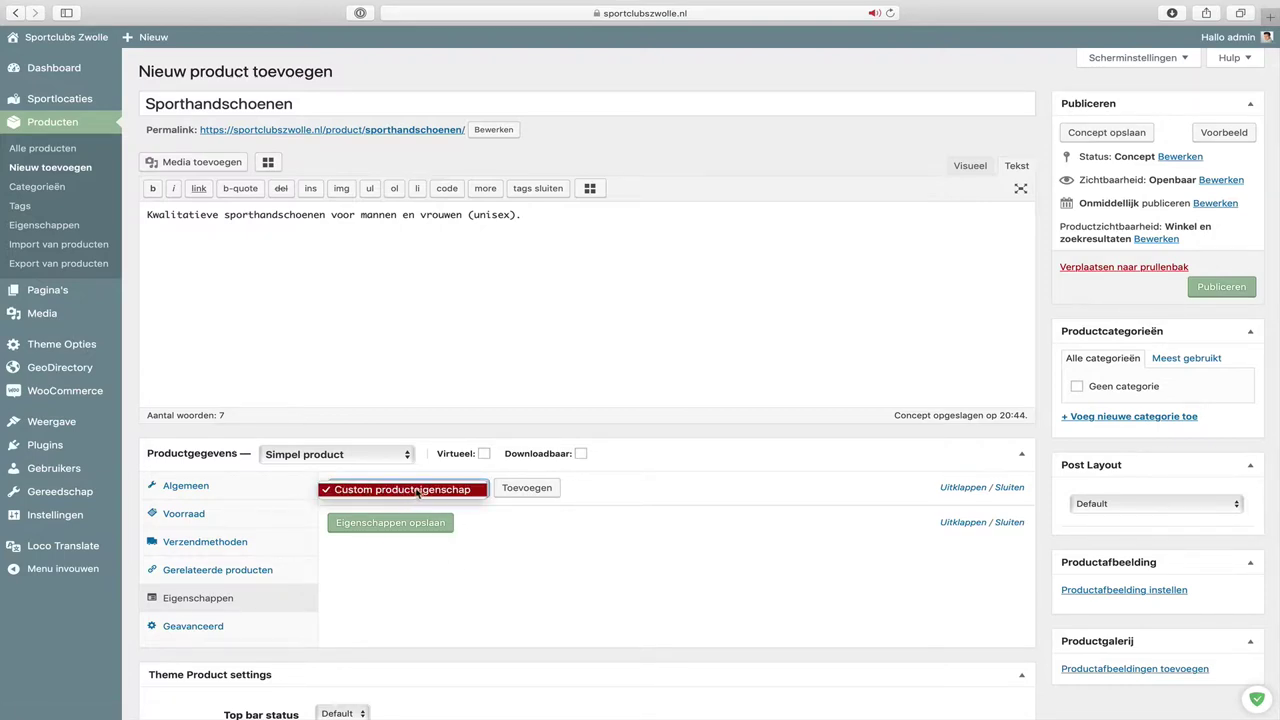
{"action": "left_click", "coordinate": [440, 490]}
{"action": "left_click", "coordinate": [527, 488]}
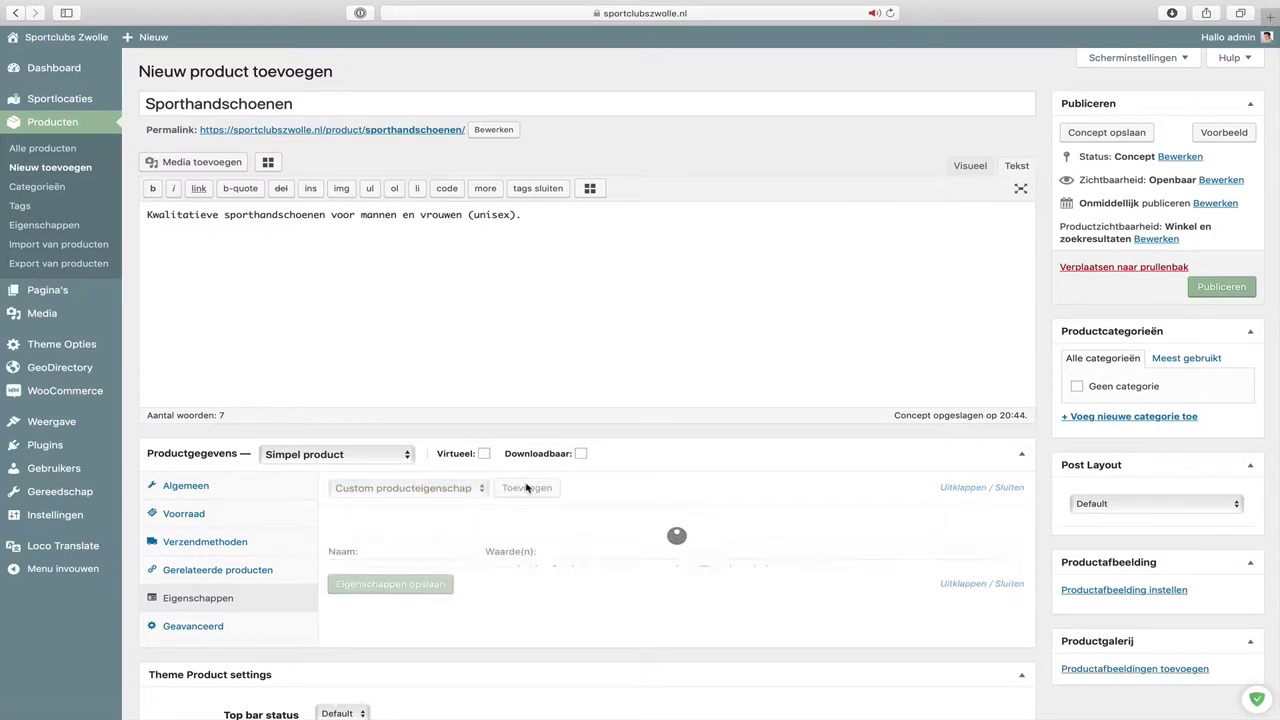
{"action": "left_click", "coordinate": [450, 563]}
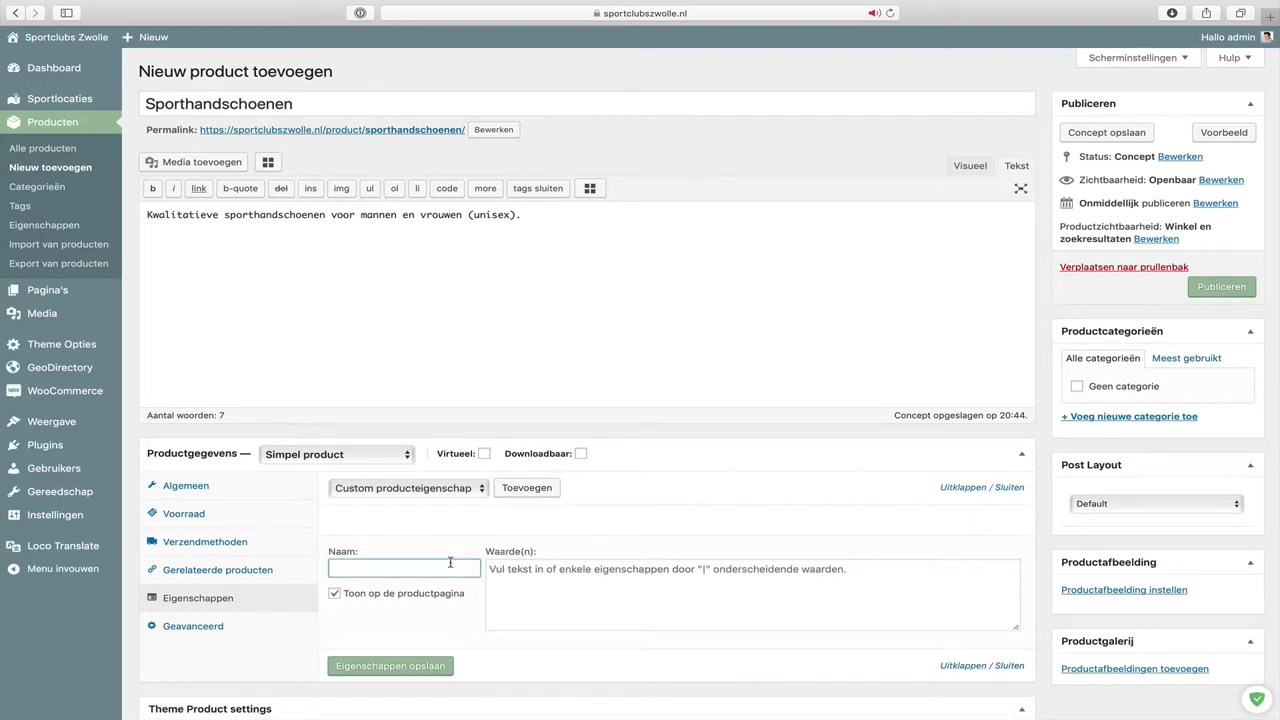
{"action": "type", "text": "Soort materiaal"}
{"action": "key", "text": "Tab"}
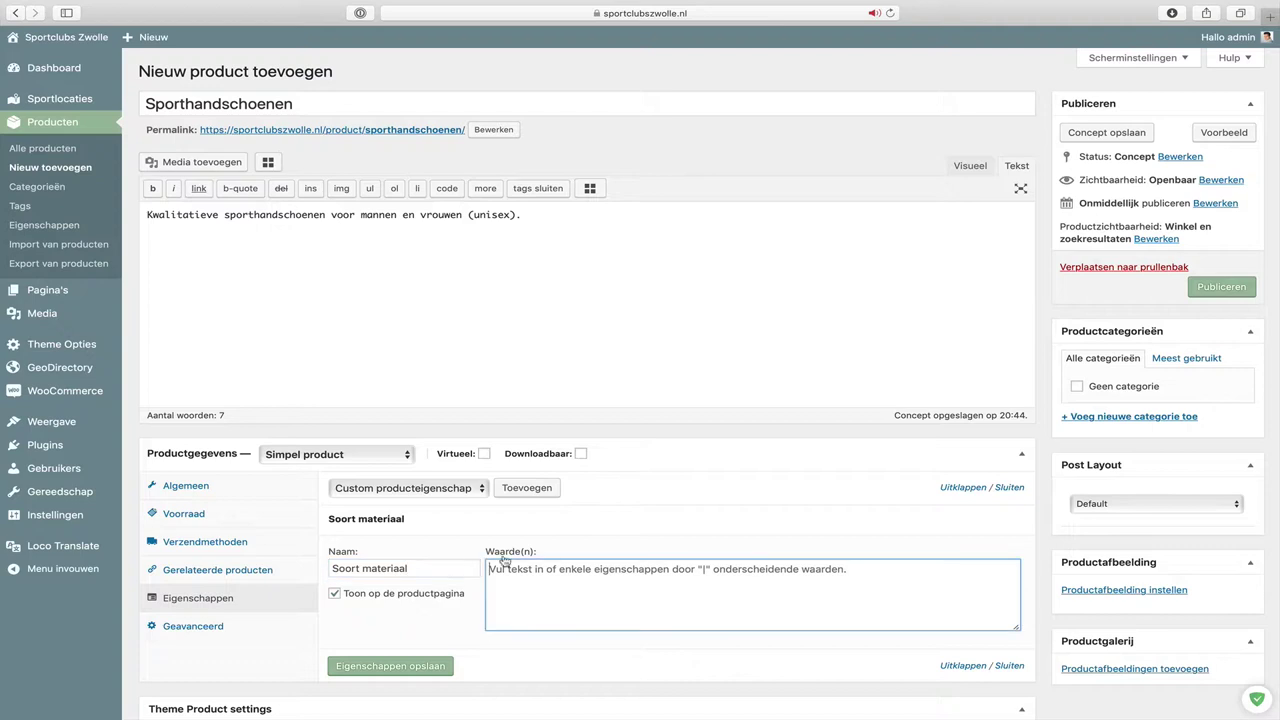
{"action": "type", "text": "Katoe"}
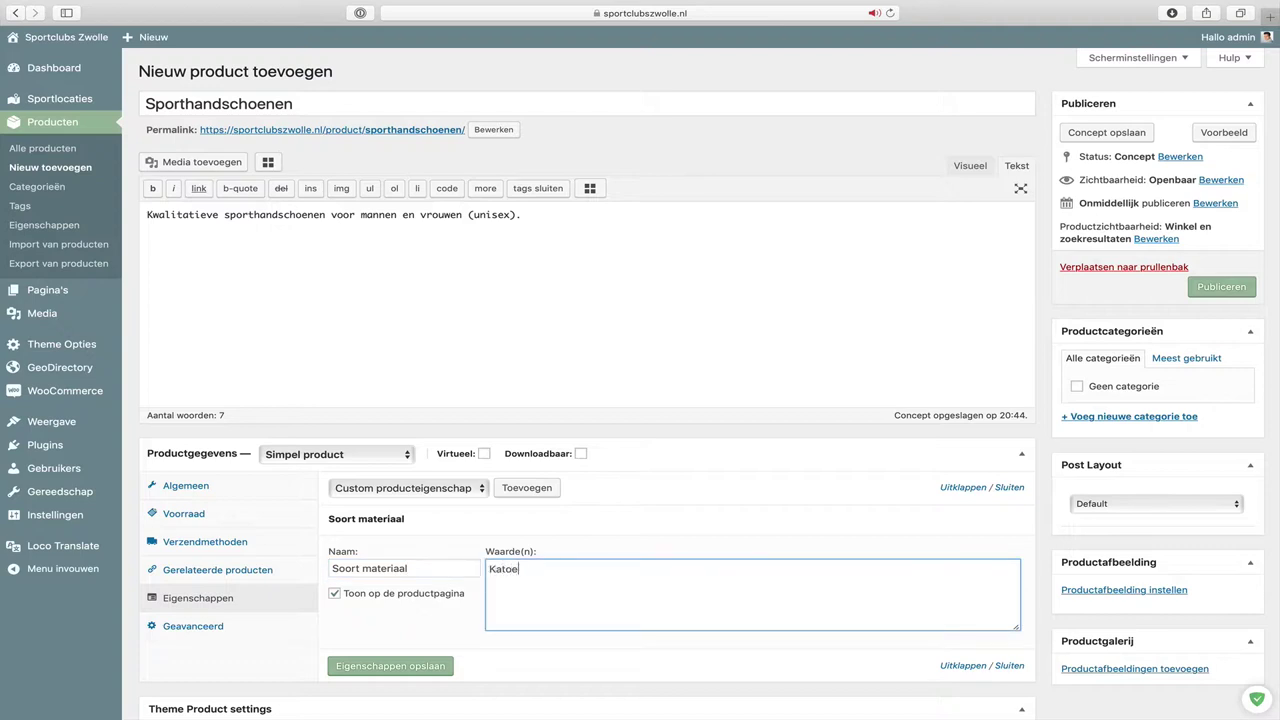
{"action": "type", "text": "n 98%,Elastiek 2%"}
{"action": "left_click", "coordinate": [435, 668]}
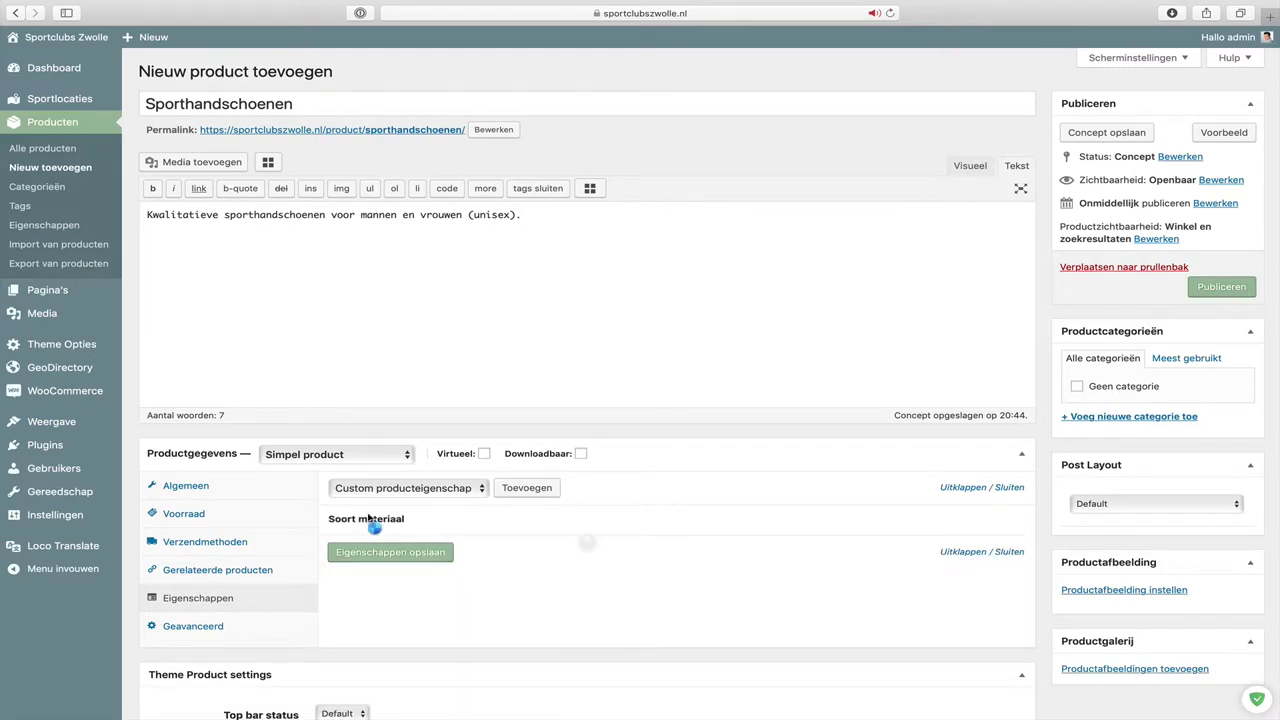
{"action": "left_click", "coordinate": [459, 532]}
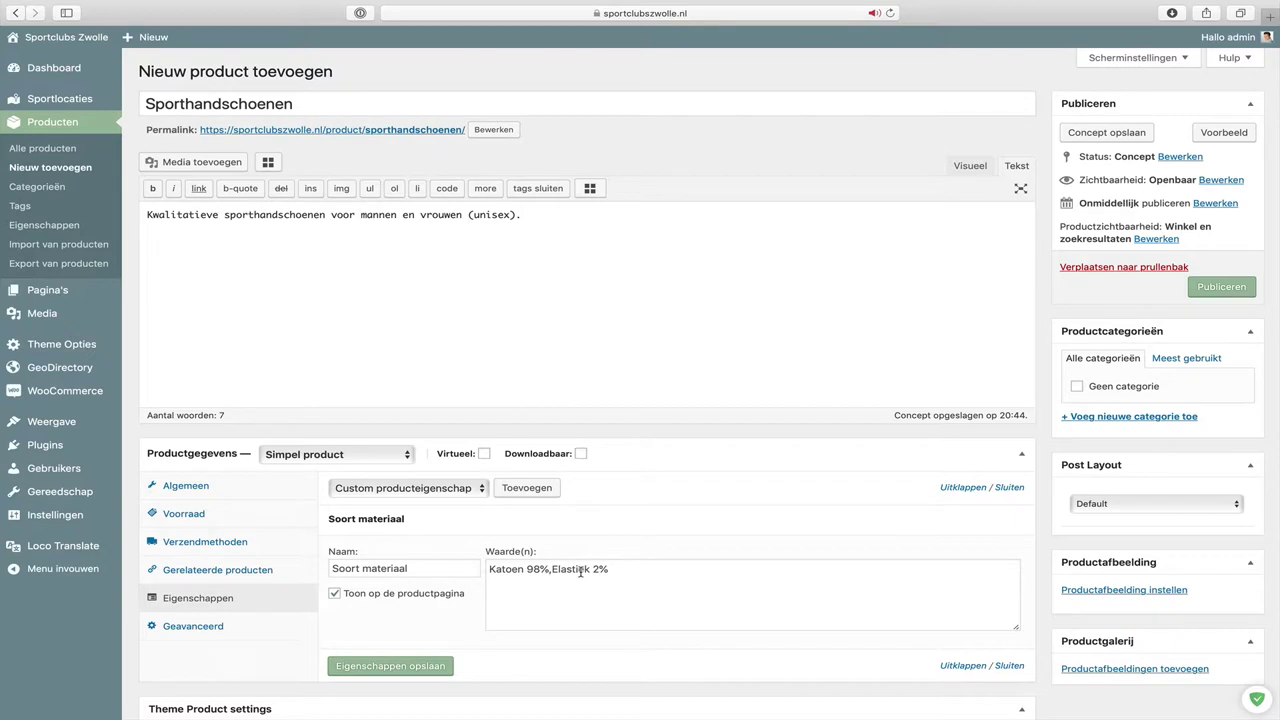
Examine the advanced product settings and the available product types without changing the type
{"action": "left_click", "coordinate": [208, 626]}
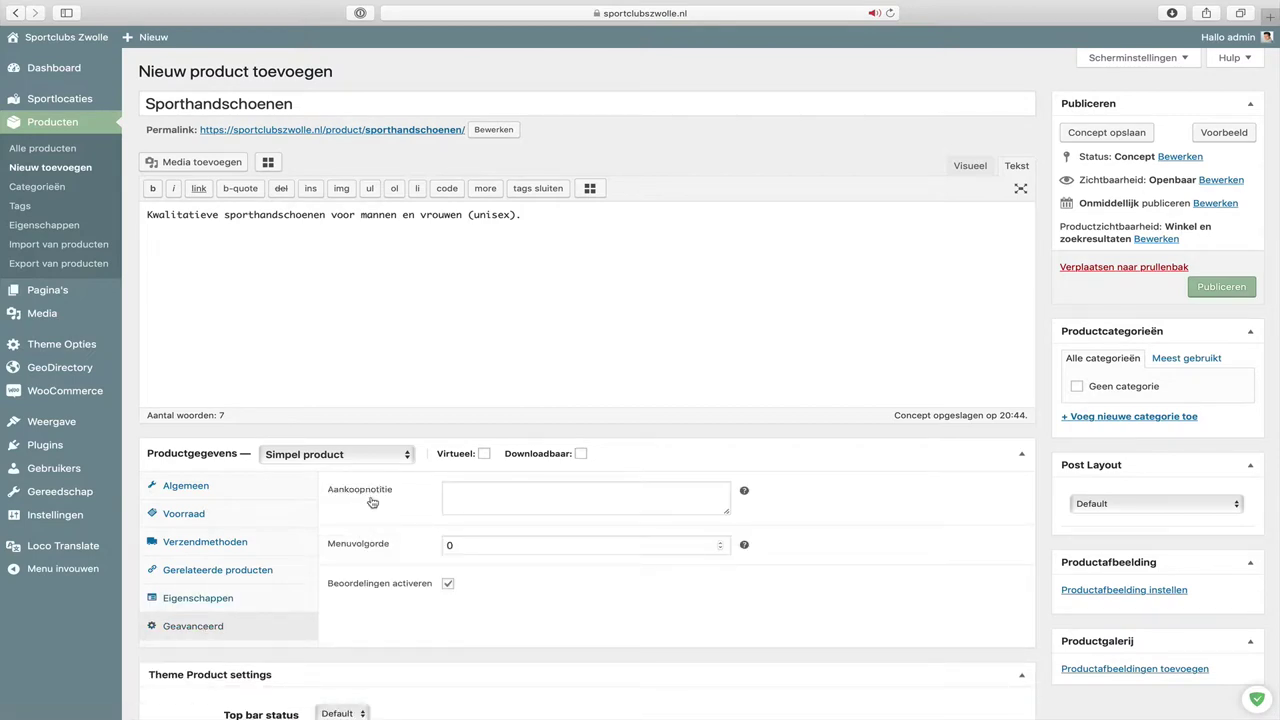
{"action": "left_click", "coordinate": [577, 492]}
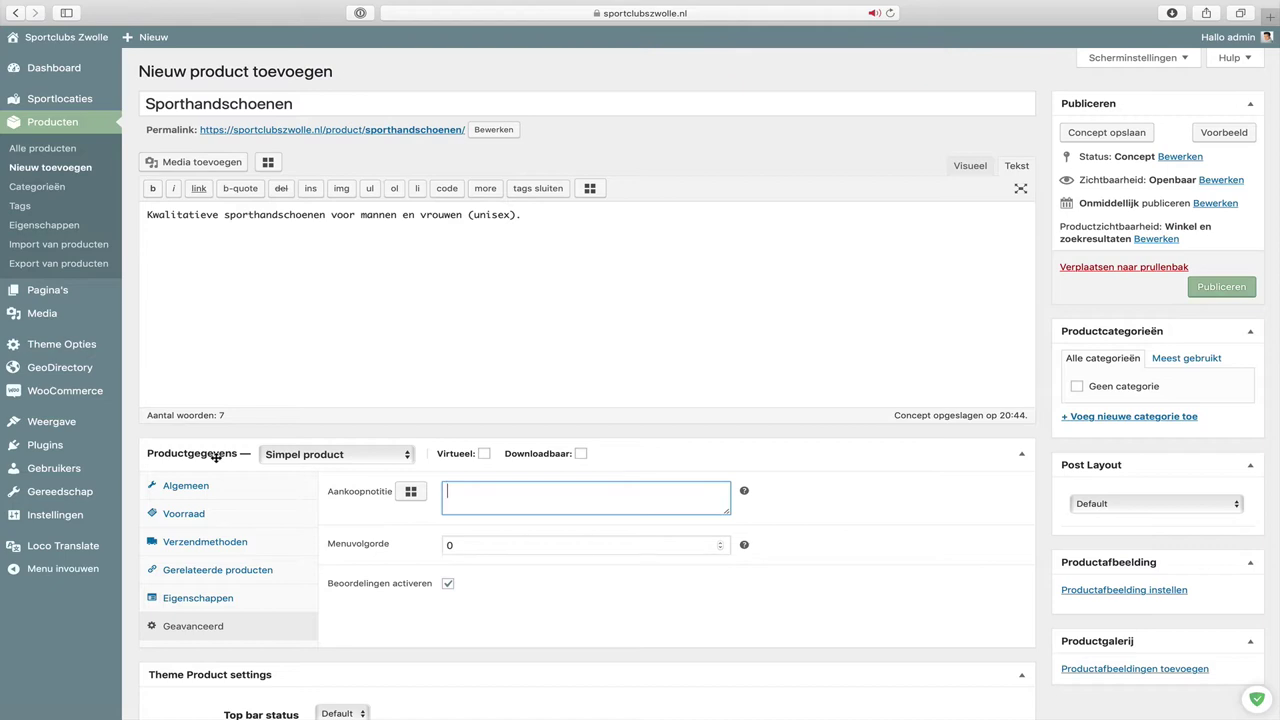
{"action": "left_click", "coordinate": [349, 457]}
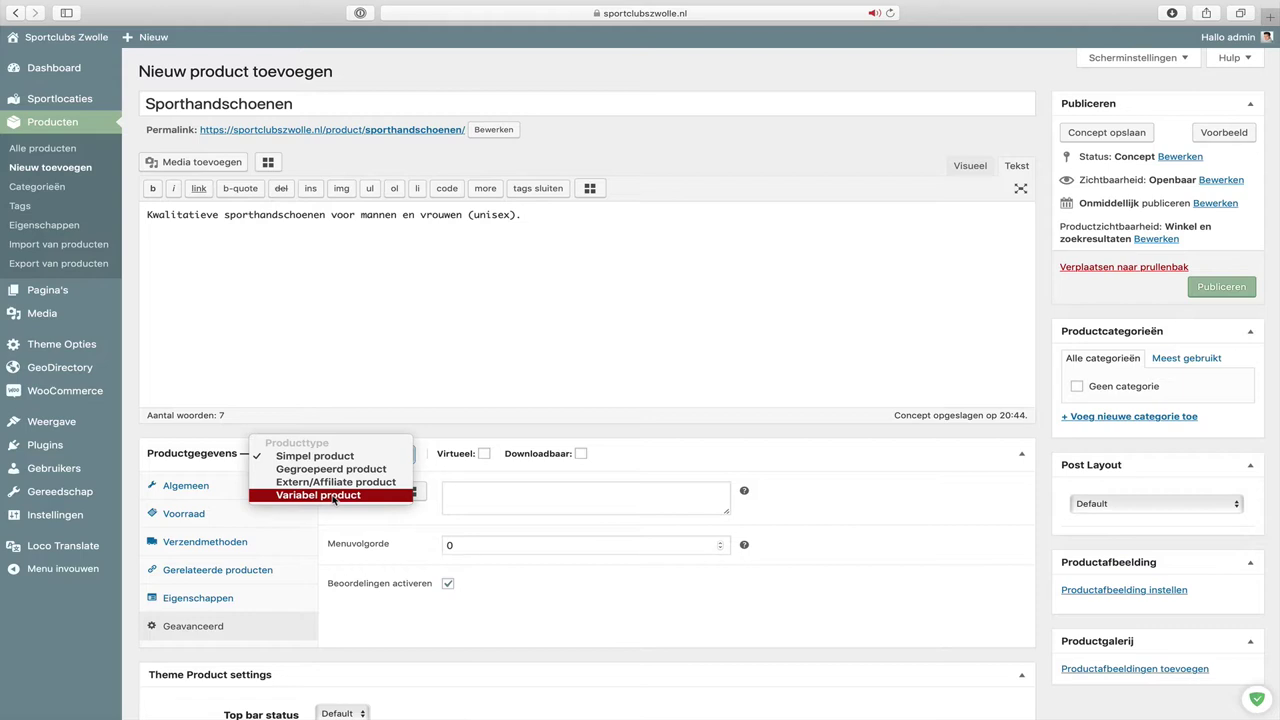
{"action": "left_click", "coordinate": [334, 510]}
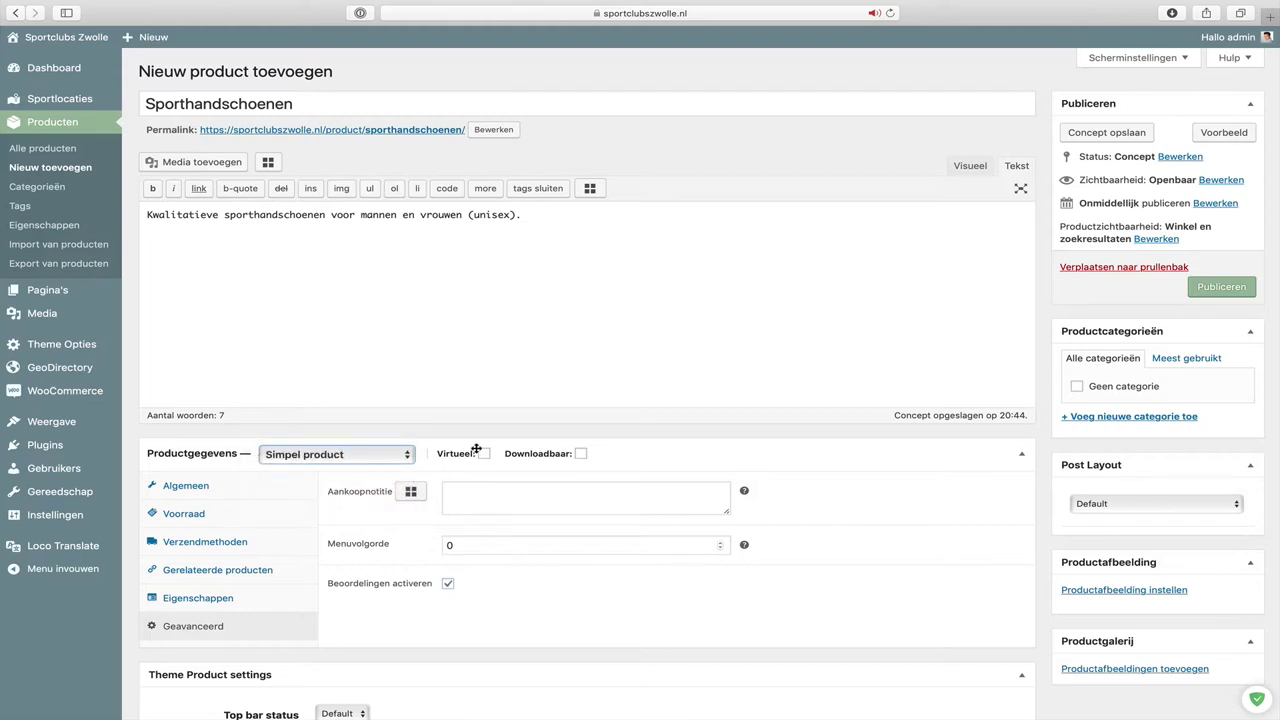
Turn on the Downloadbaar option to examine the general download settings, and turn it off again
{"action": "mouse_move", "coordinate": [476, 449]}
{"action": "mouse_move", "coordinate": [535, 452]}
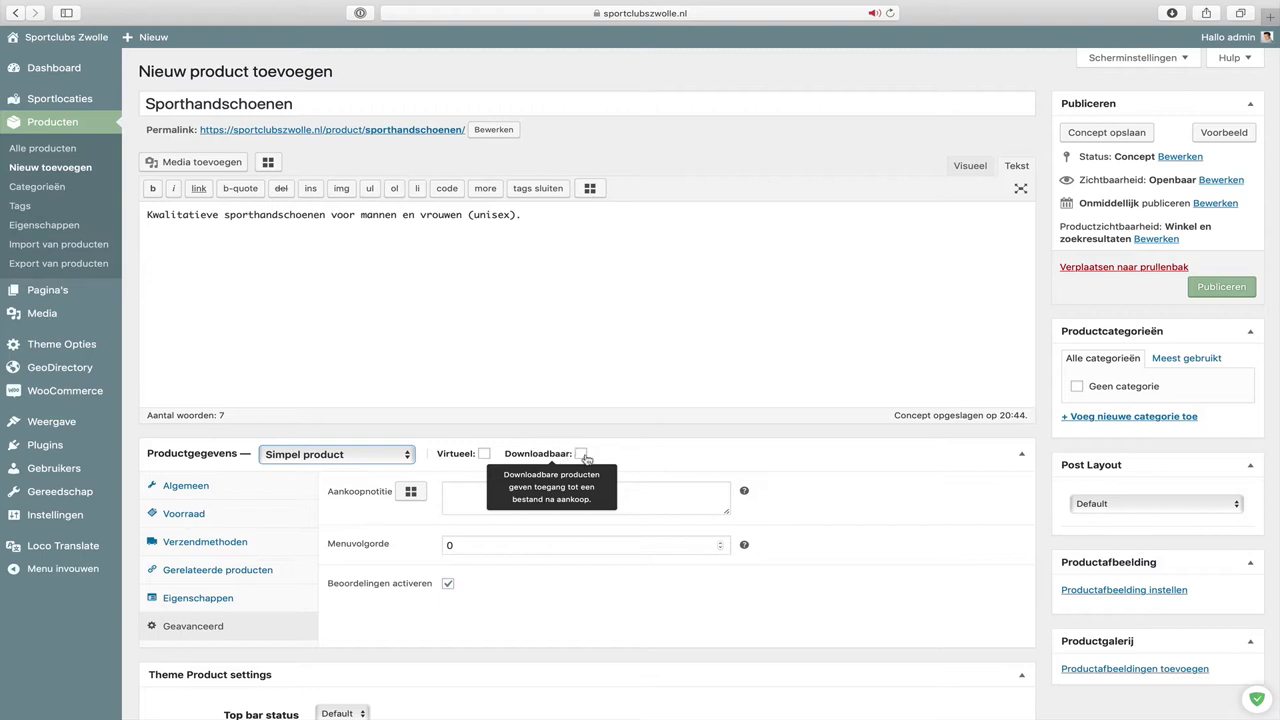
{"action": "left_click", "coordinate": [583, 458]}
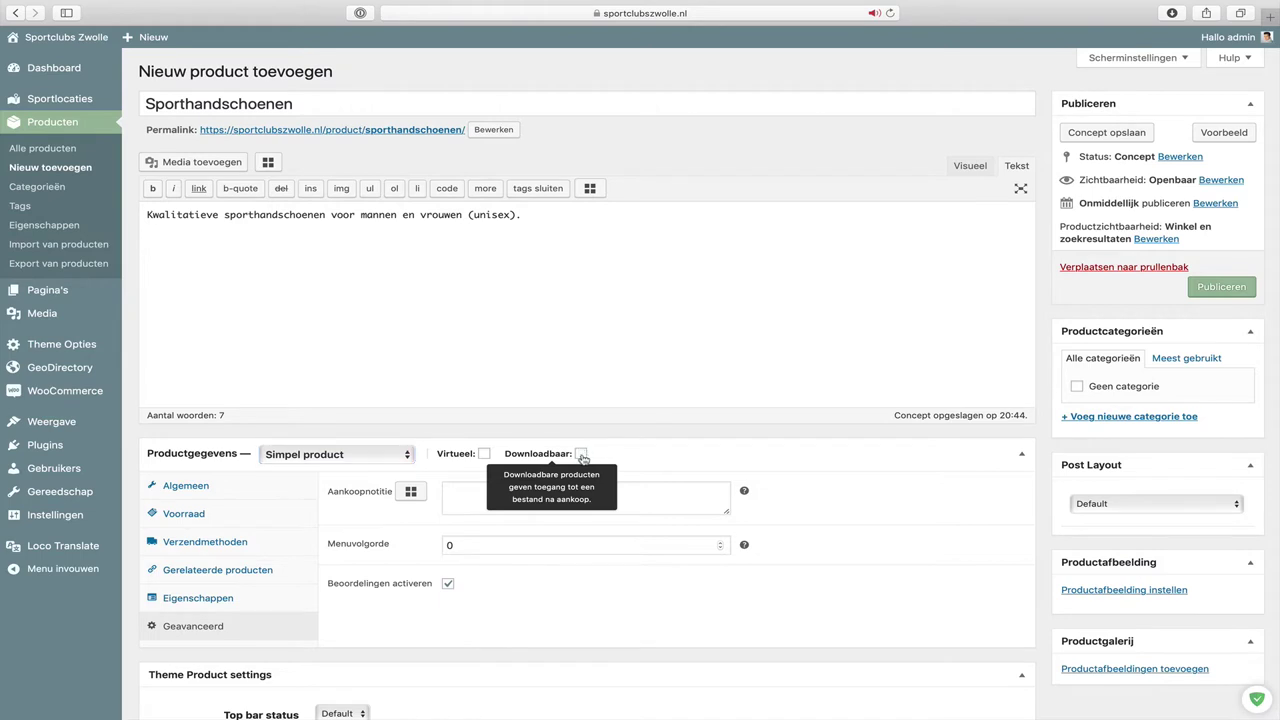
{"action": "left_click", "coordinate": [300, 488]}
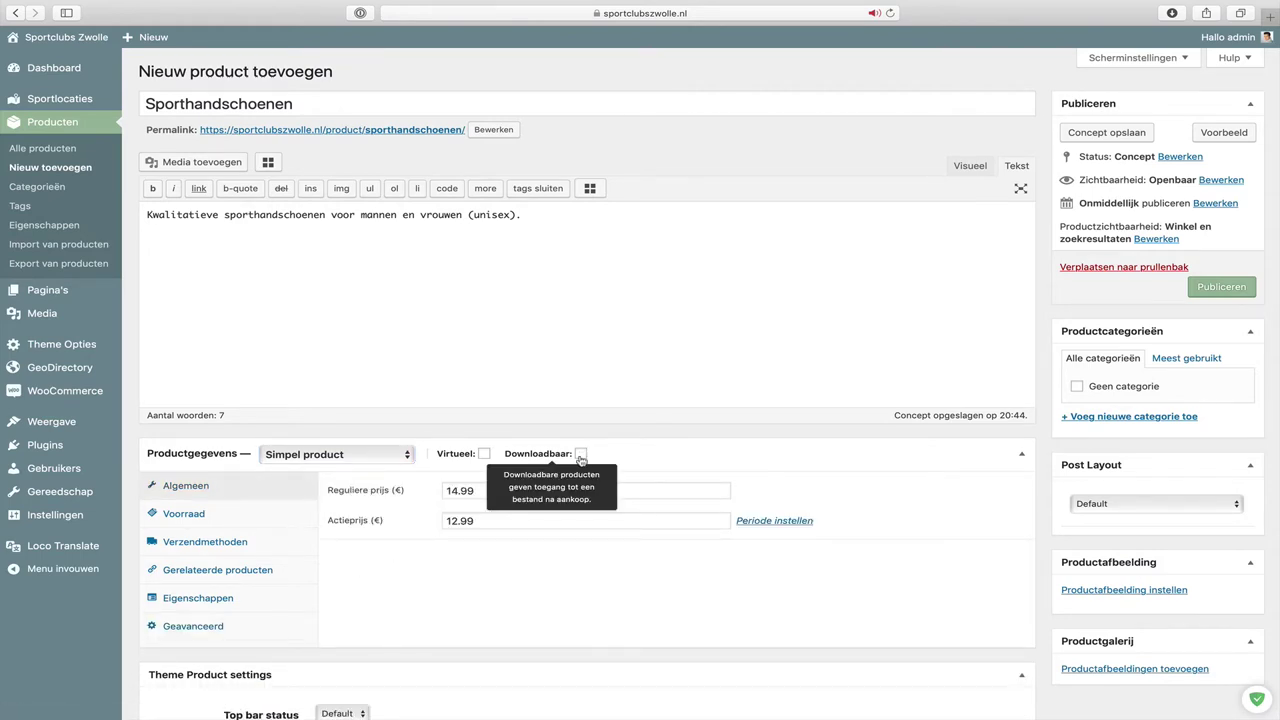
{"action": "left_click", "coordinate": [581, 456]}
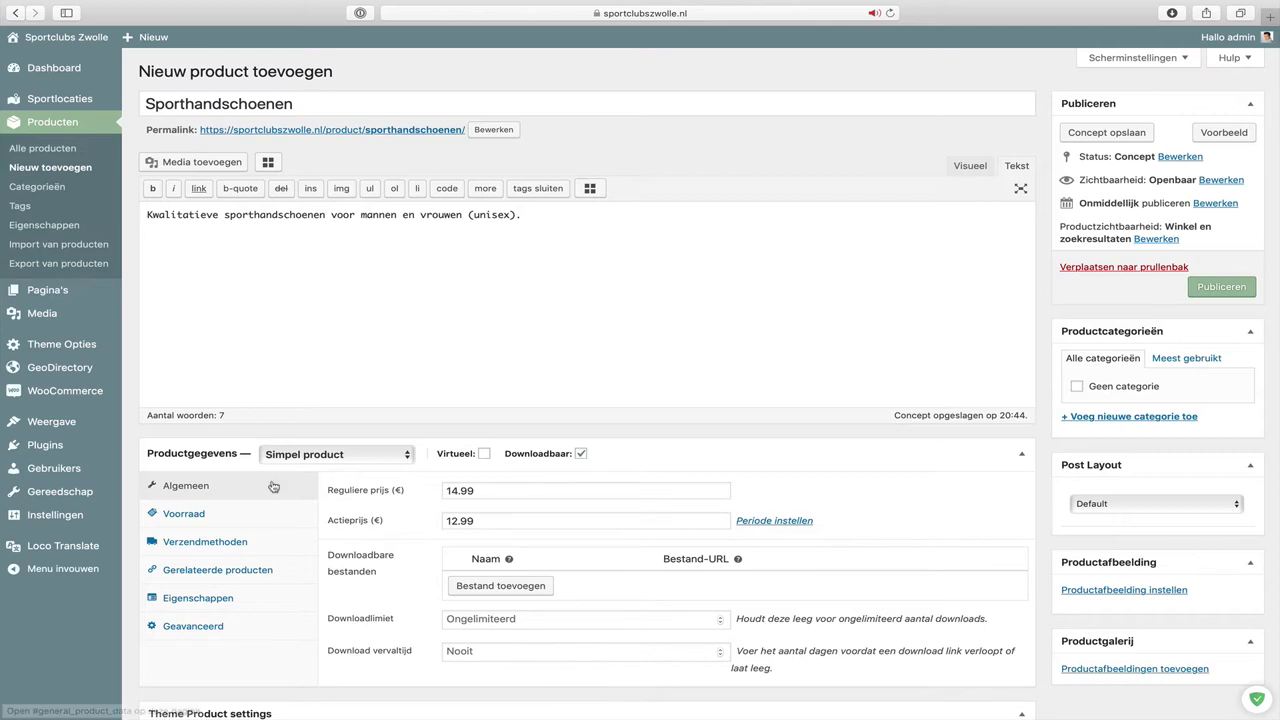
{"action": "left_click", "coordinate": [580, 455]}
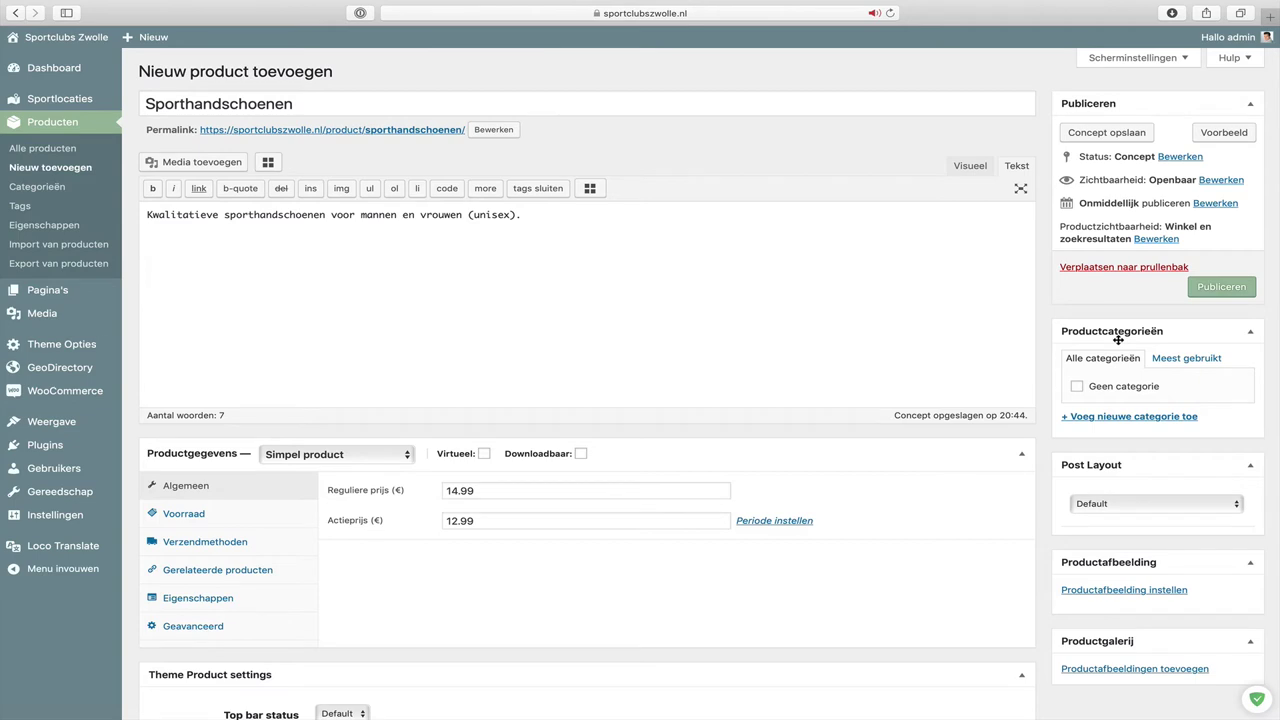
Show the fields for adding a new product category, and set the photo of the dark modern building as the product image
{"action": "left_click", "coordinate": [1098, 417]}
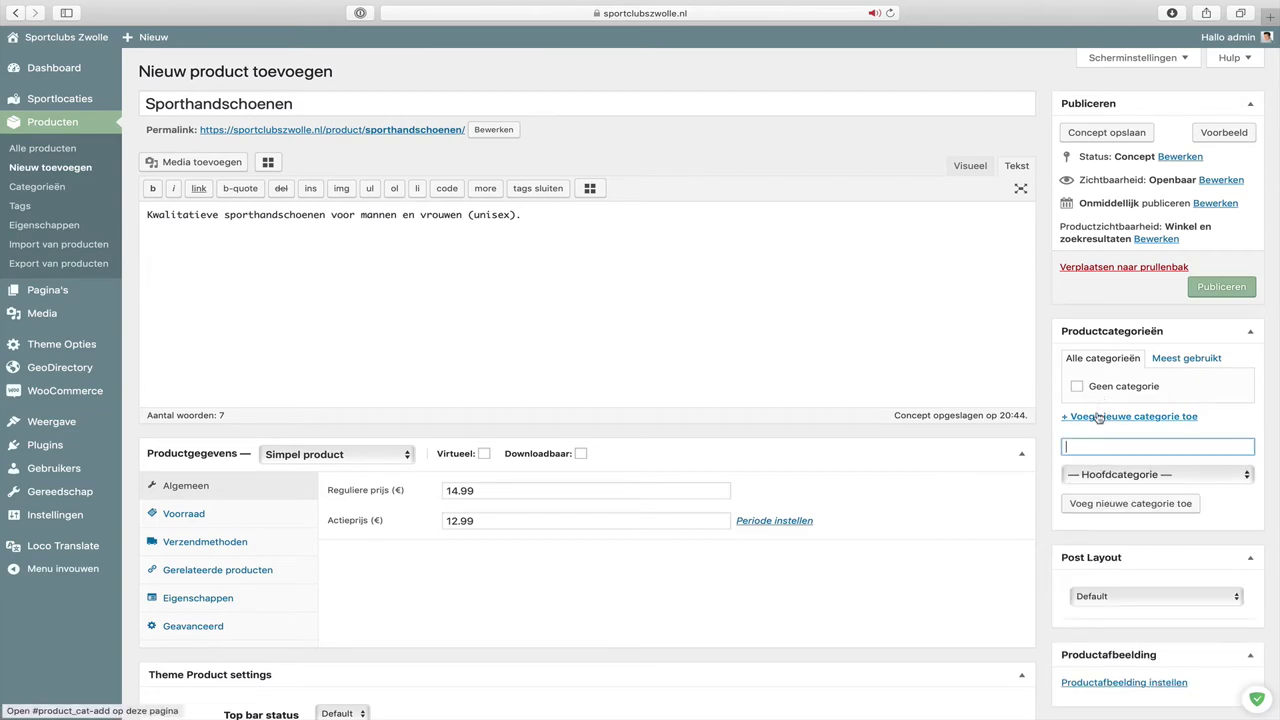
{"action": "scroll", "coordinate": [1098, 415], "scroll_direction": "down", "scroll_amount": 2}
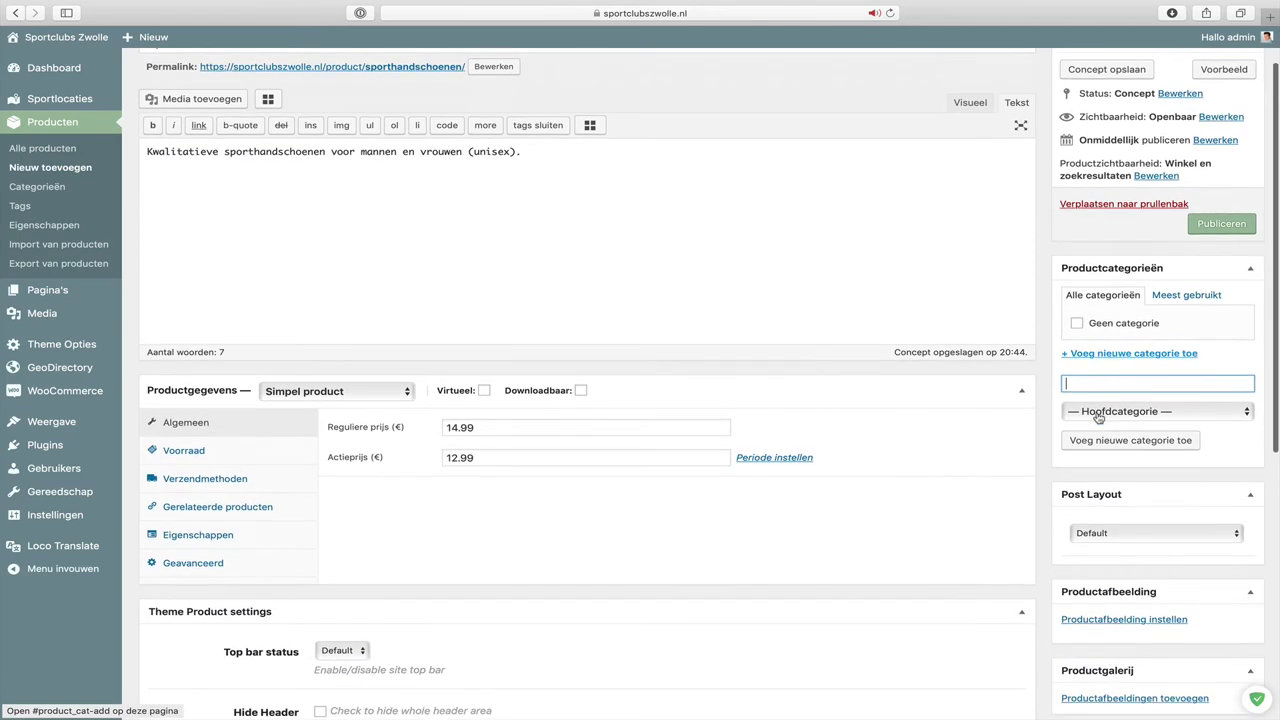
{"action": "left_click", "coordinate": [1104, 605]}
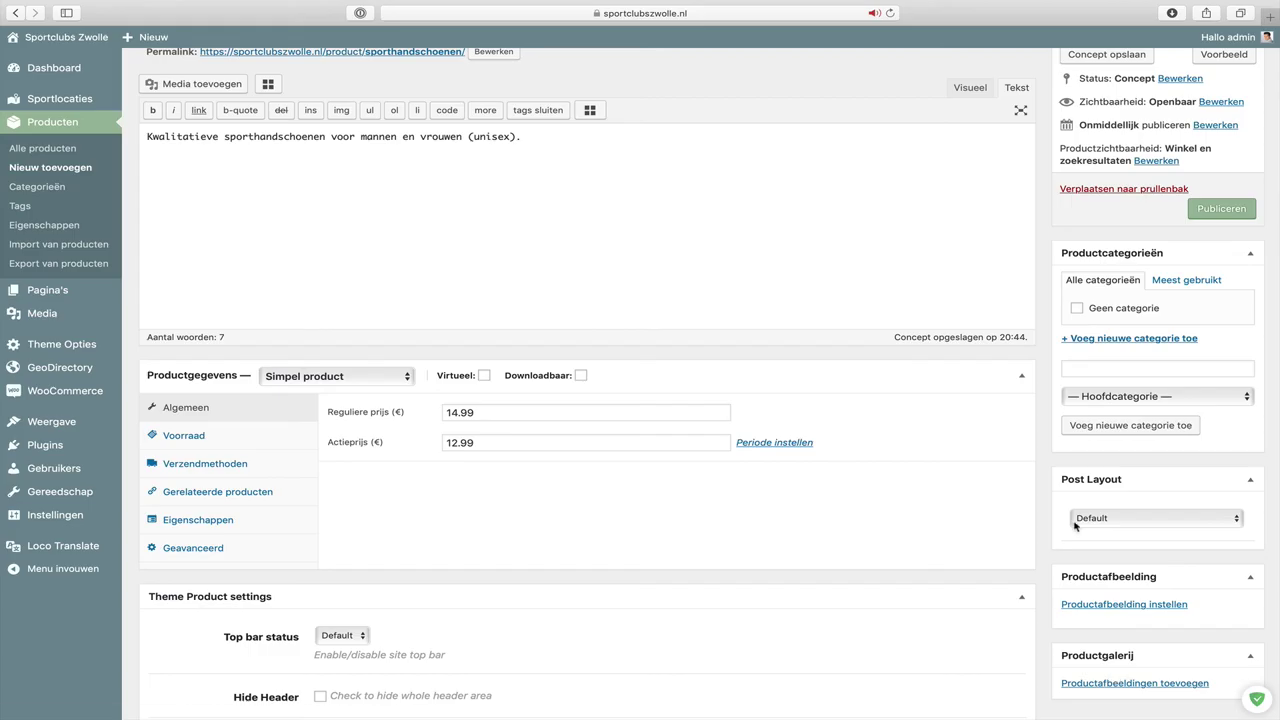
Publish the Sporthandschoenen product and view its shop page in a new browser tab
{"action": "scroll", "coordinate": [1073, 514], "scroll_direction": "up", "scroll_amount": 2}
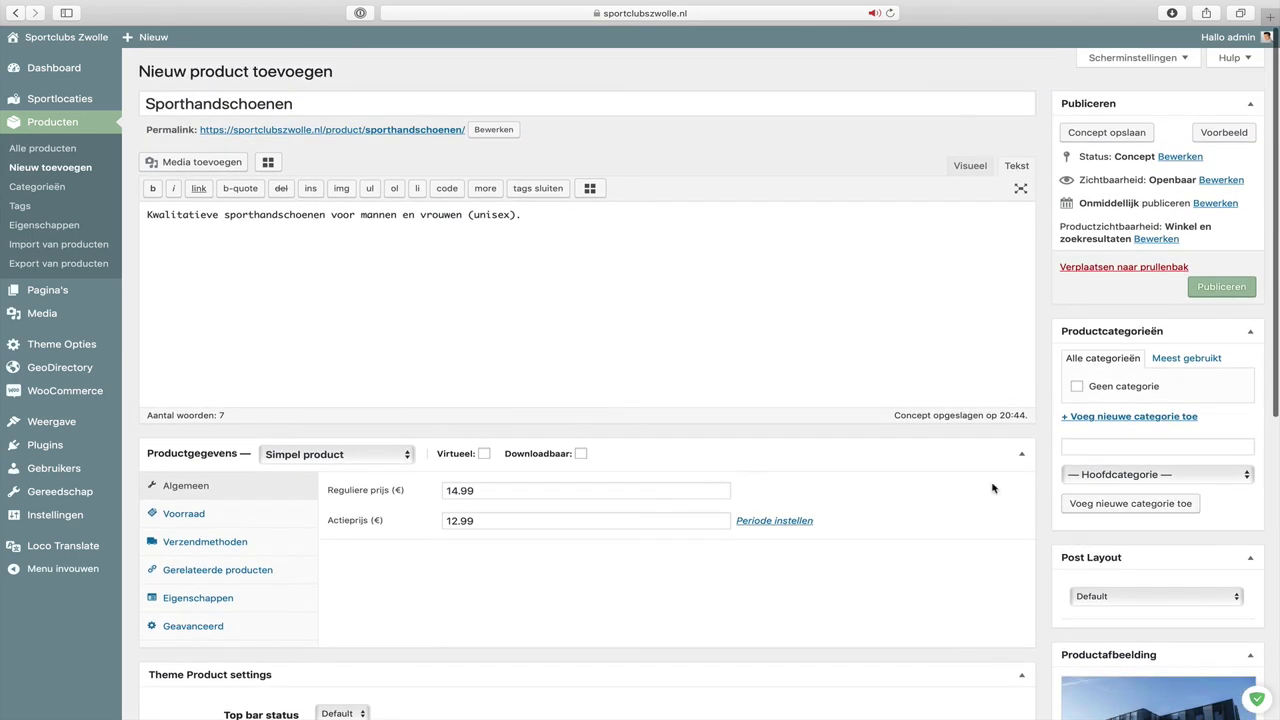
{"action": "left_click", "coordinate": [1241, 292]}
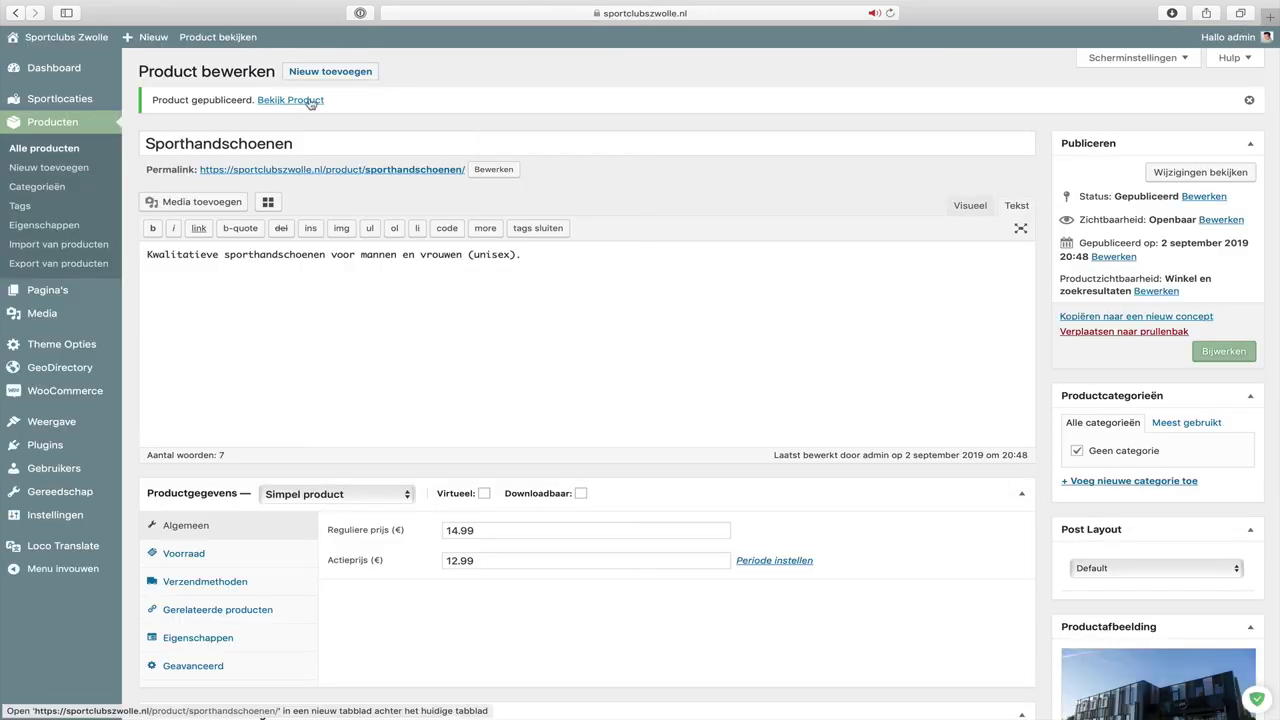
{"action": "left_click", "coordinate": [310, 103], "text": "super"}
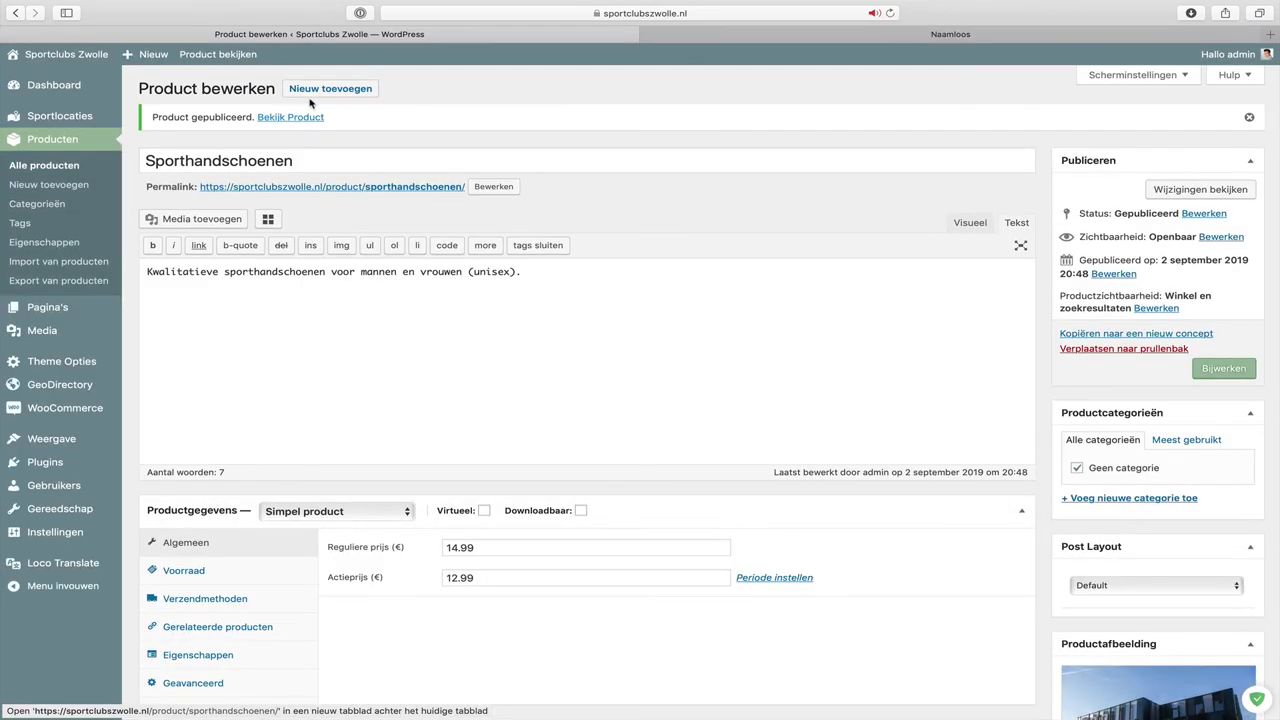
{"action": "left_click", "coordinate": [723, 36]}
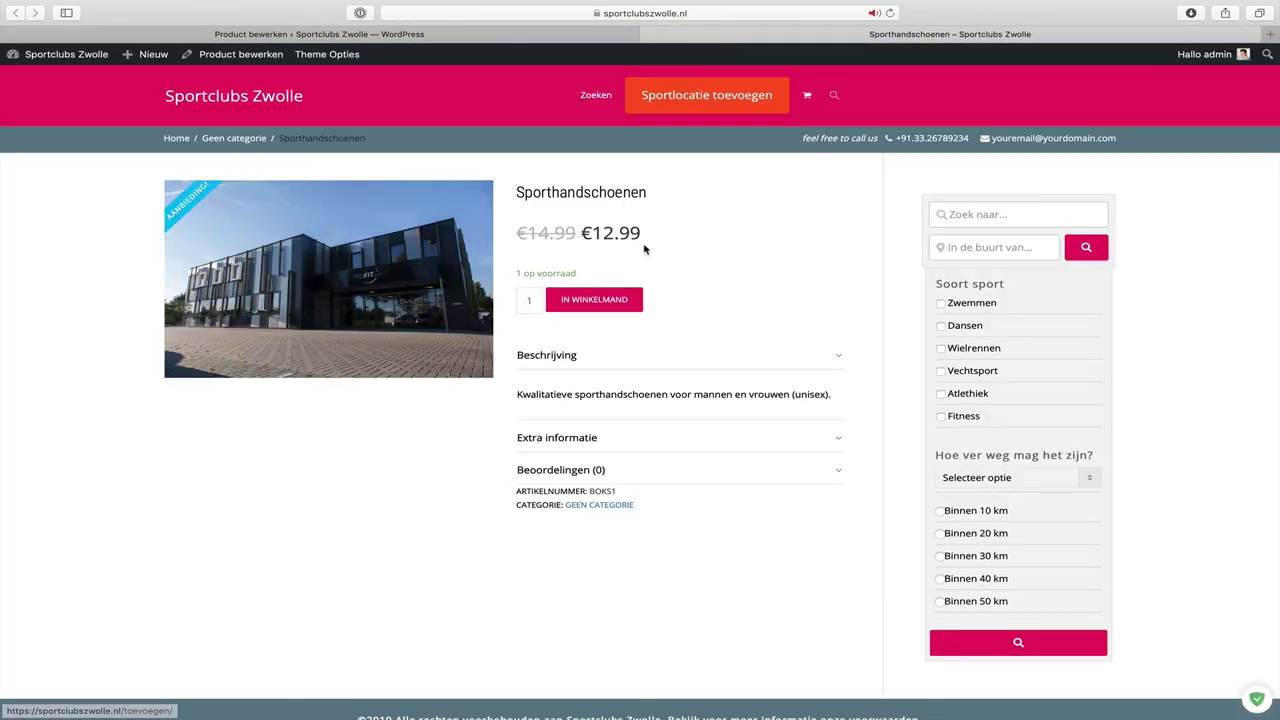
Add one pair of Sporthandschoenen to the shopping cart and proceed from the cart to the checkout
{"action": "left_click", "coordinate": [602, 304]}
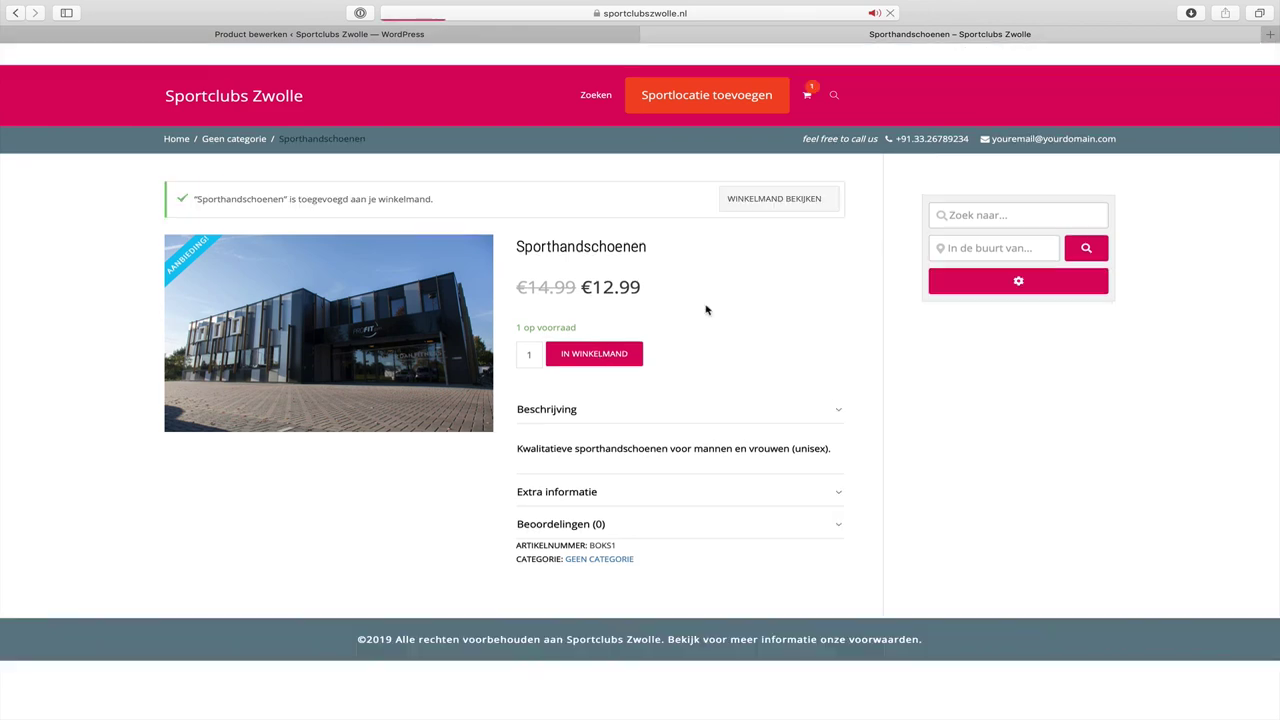
{"action": "left_click", "coordinate": [803, 201]}
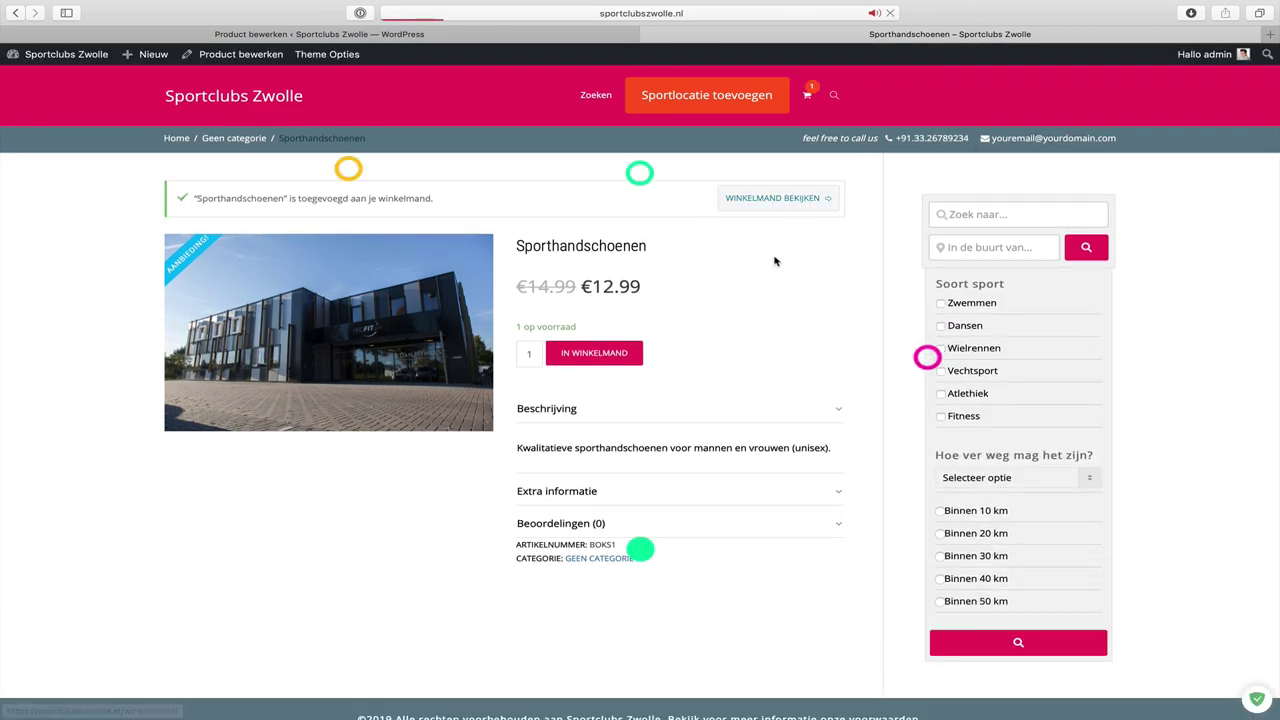
{"action": "left_click", "coordinate": [720, 371]}
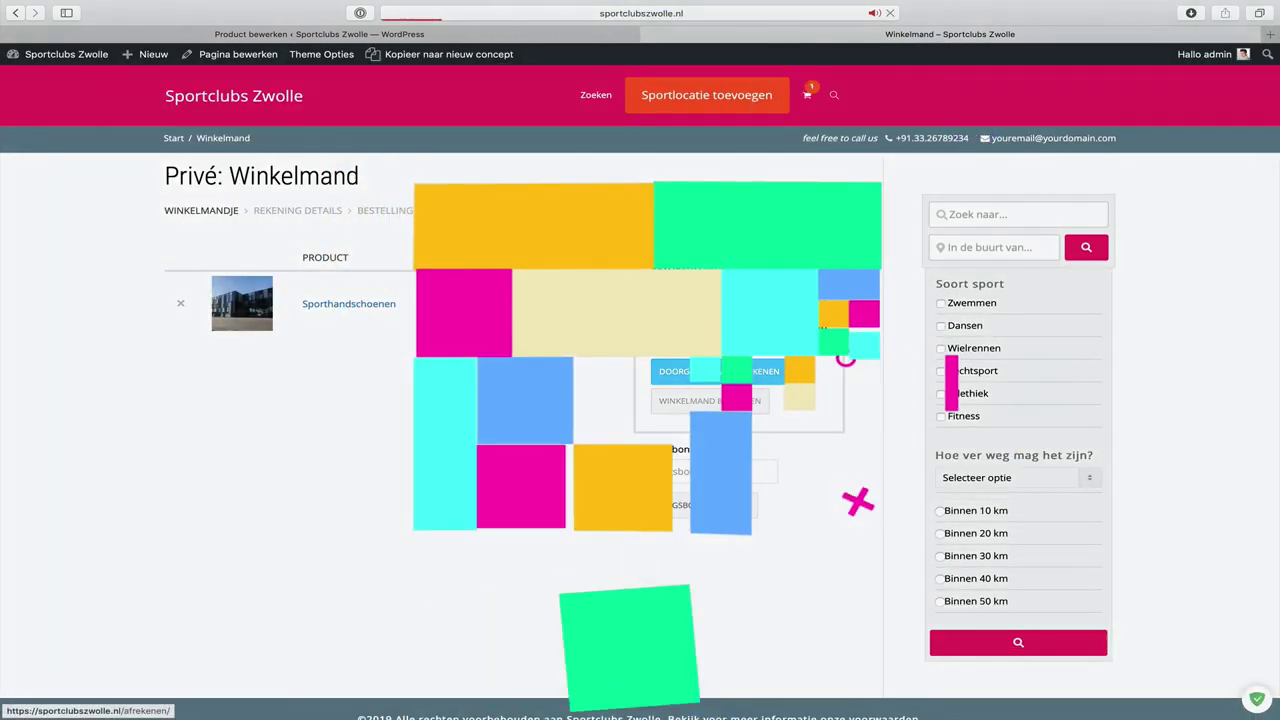